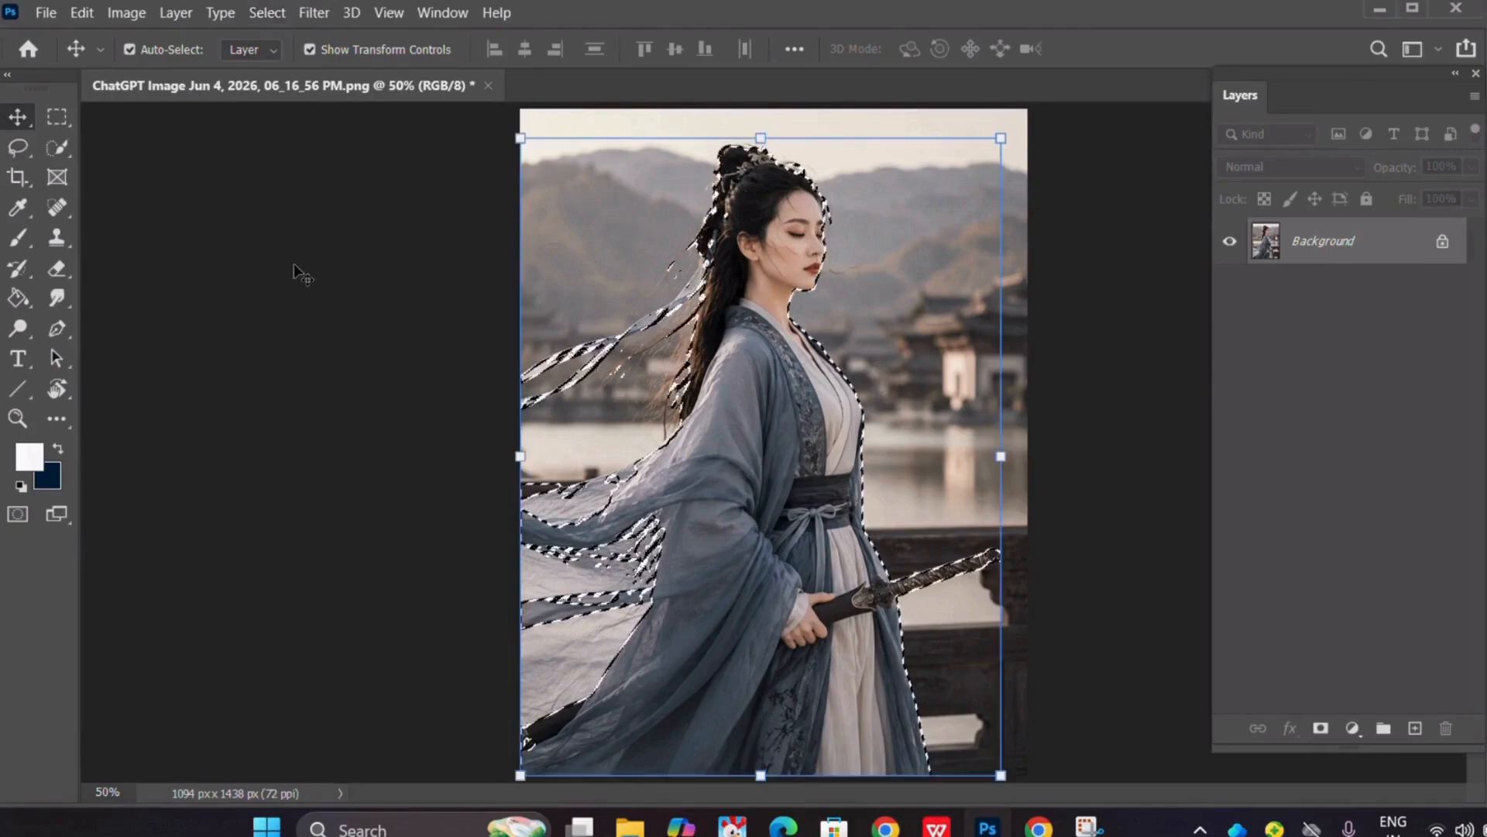
- Extend the woman's selection over the flowing sheer robe with the Quick Selection tool and mask out the background
click(57, 144)
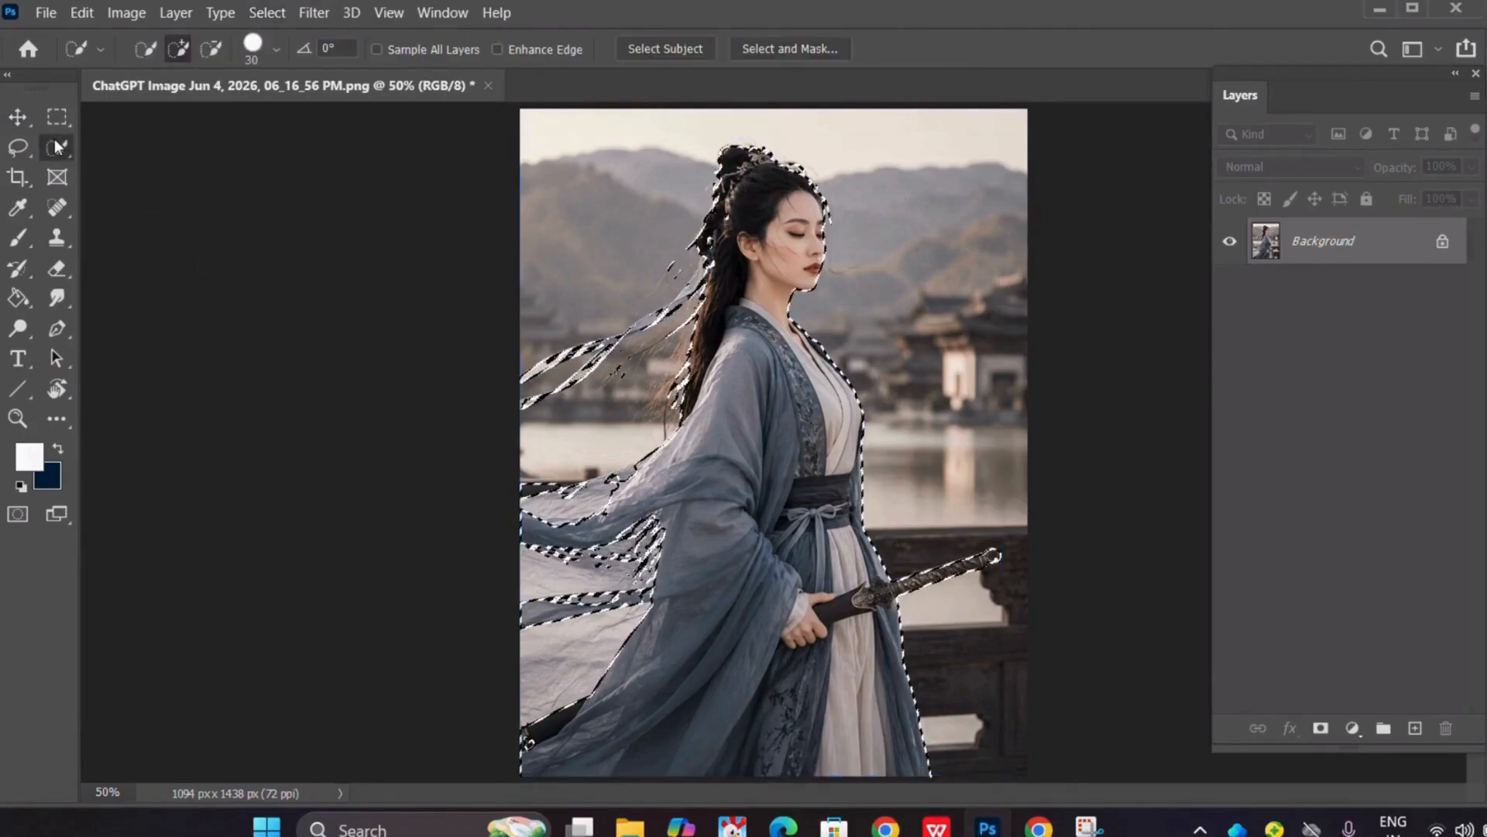
right_click(59, 143)
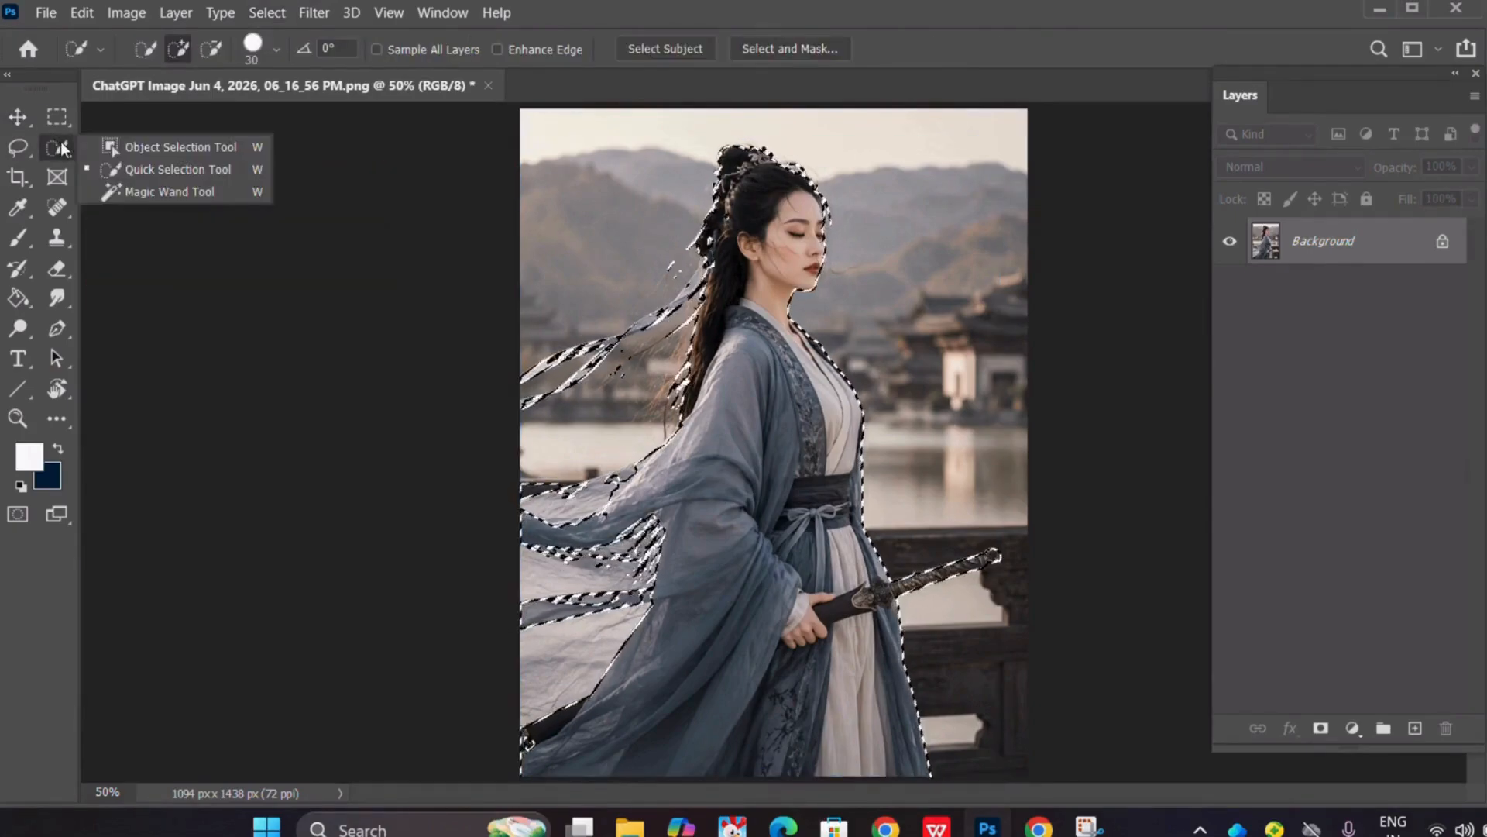
click(122, 169)
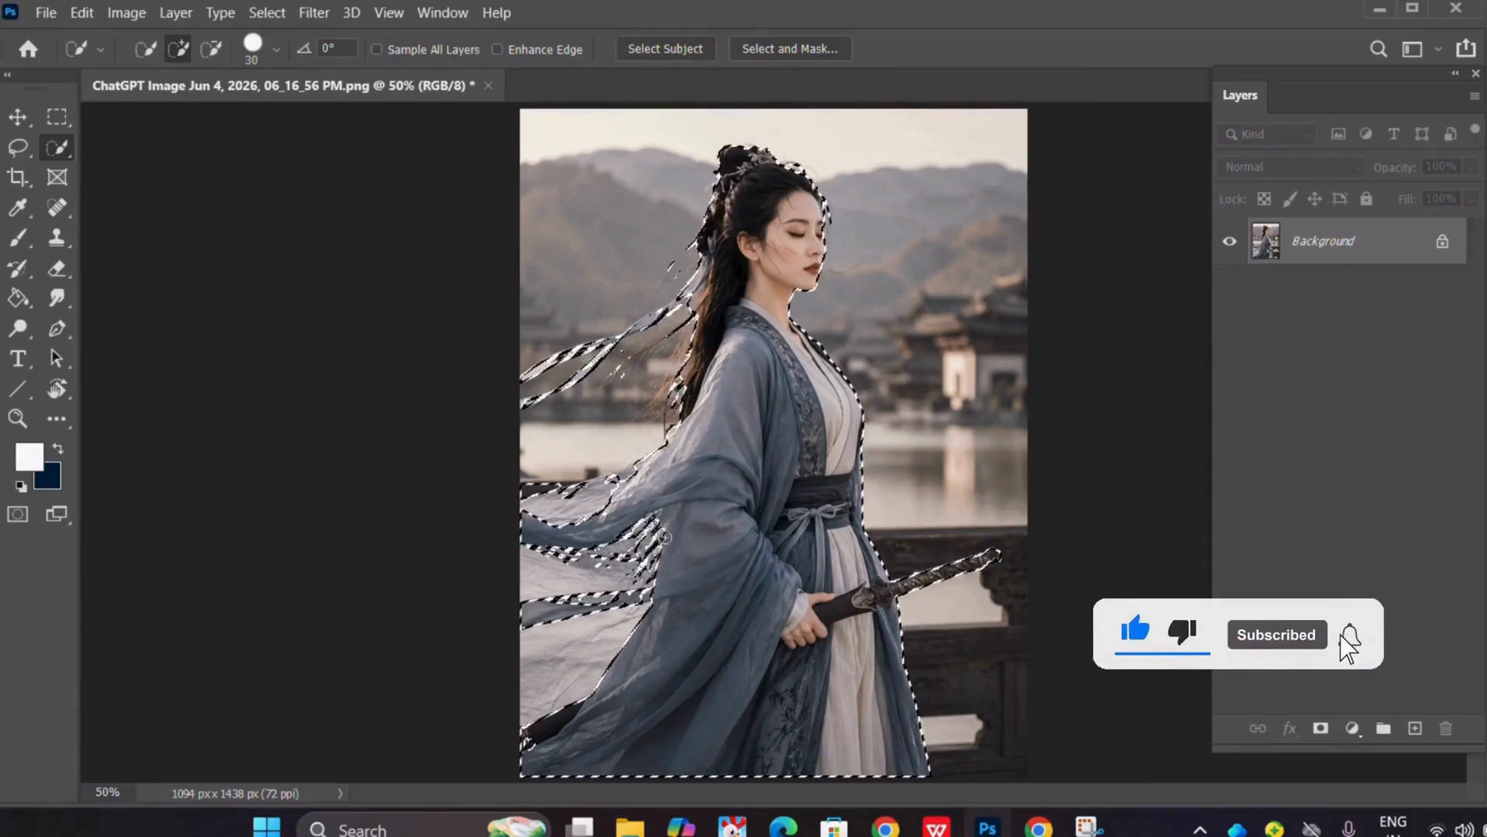
mouse_move(665, 515)
mouse_down()
mouse_move(669, 593)
mouse_move(544, 730)
mouse_up()
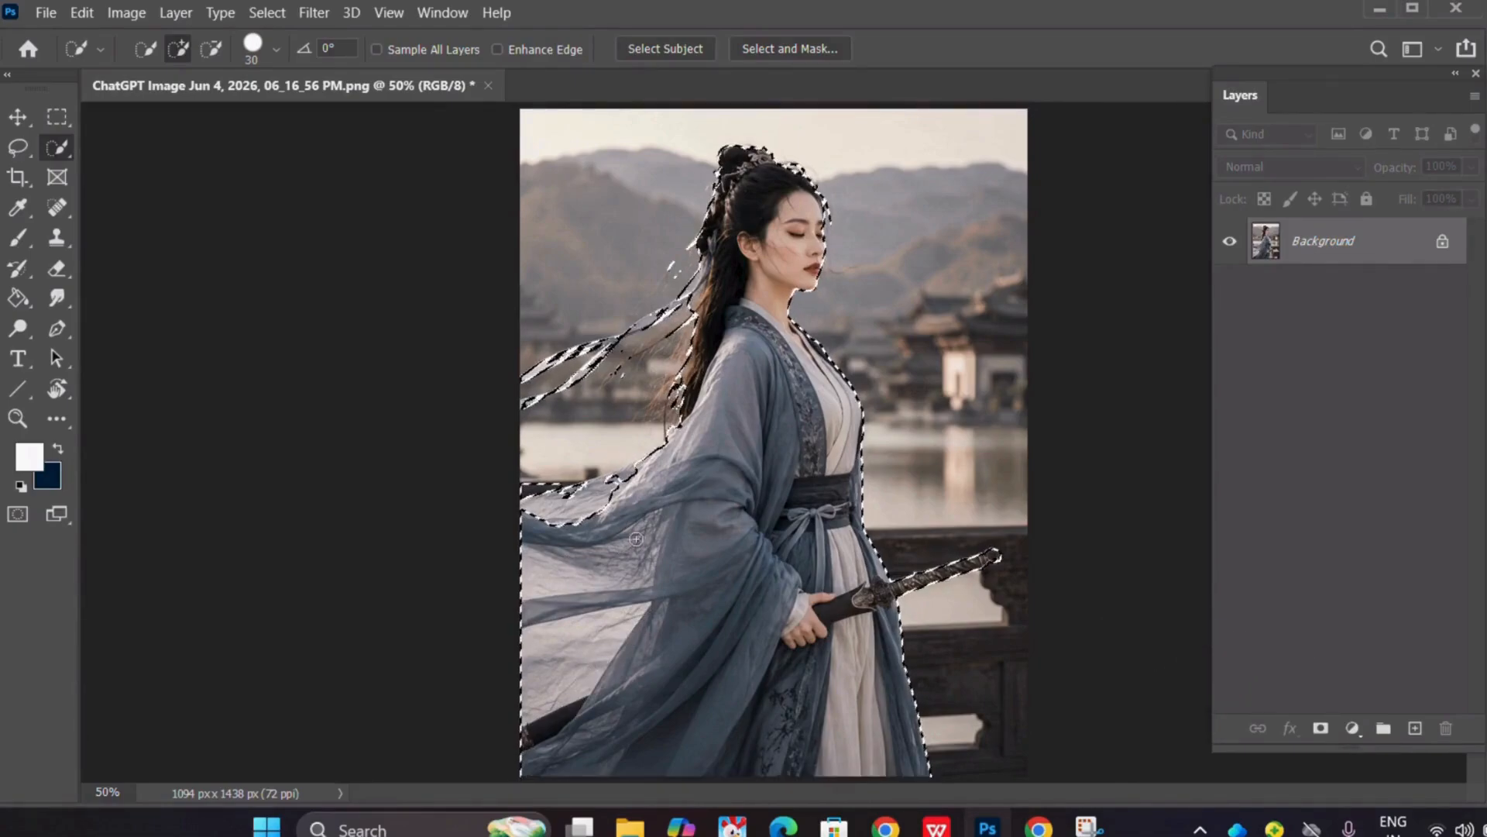
drag(626, 528, 590, 505)
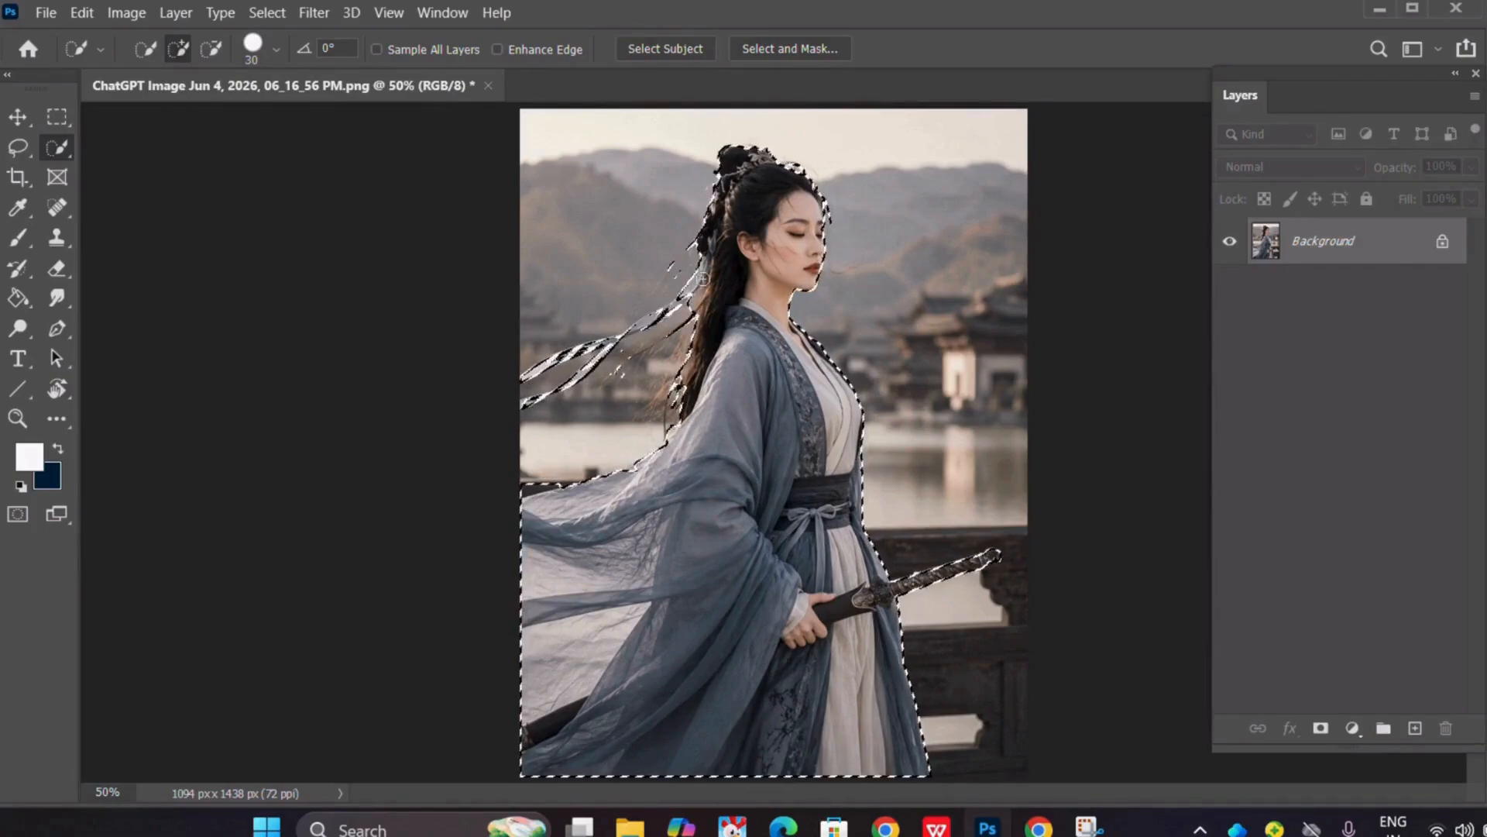
click(647, 317)
key(ctrl+z)
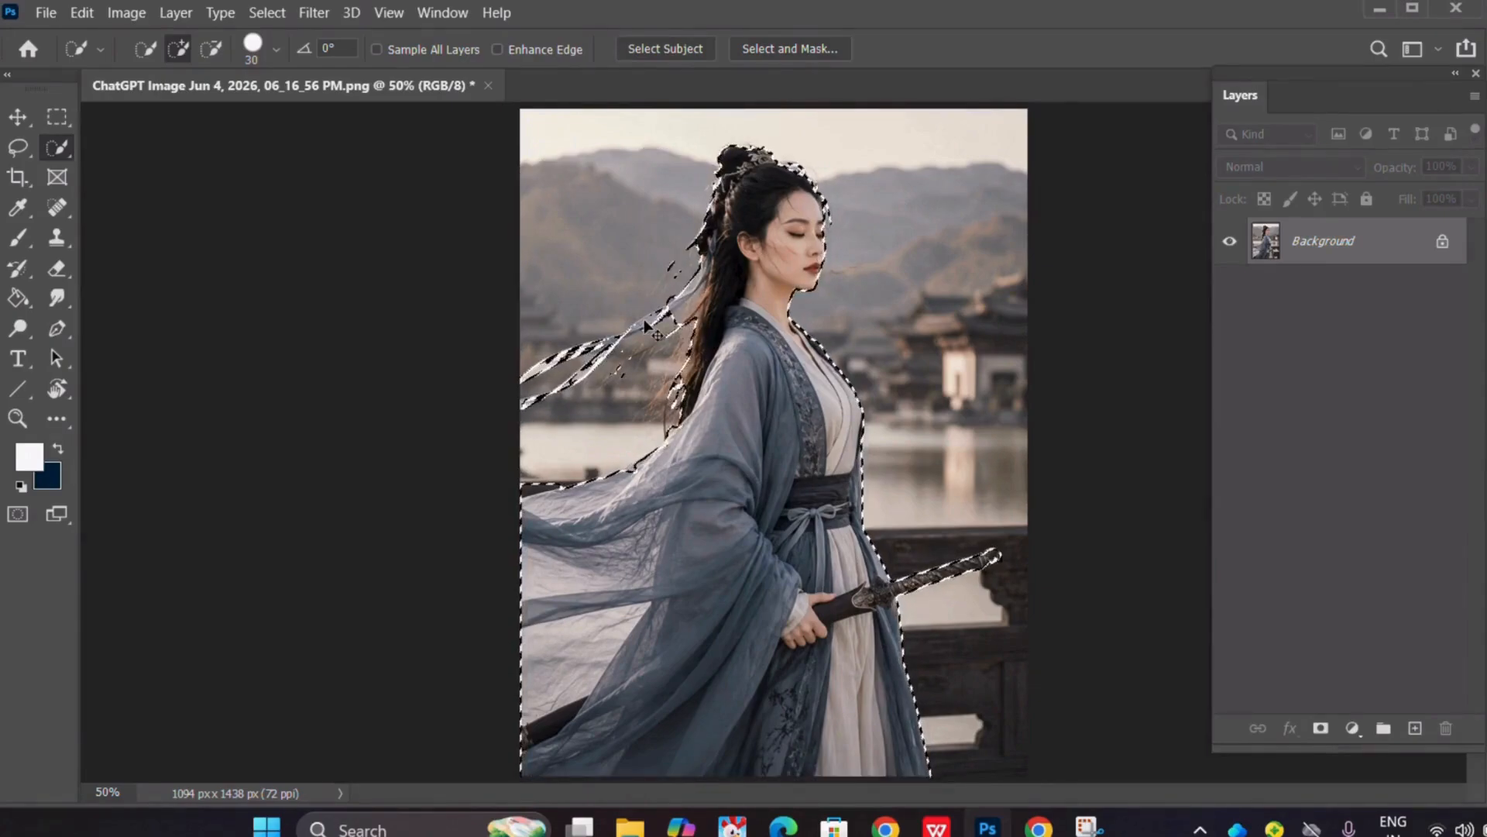
click(1321, 728)
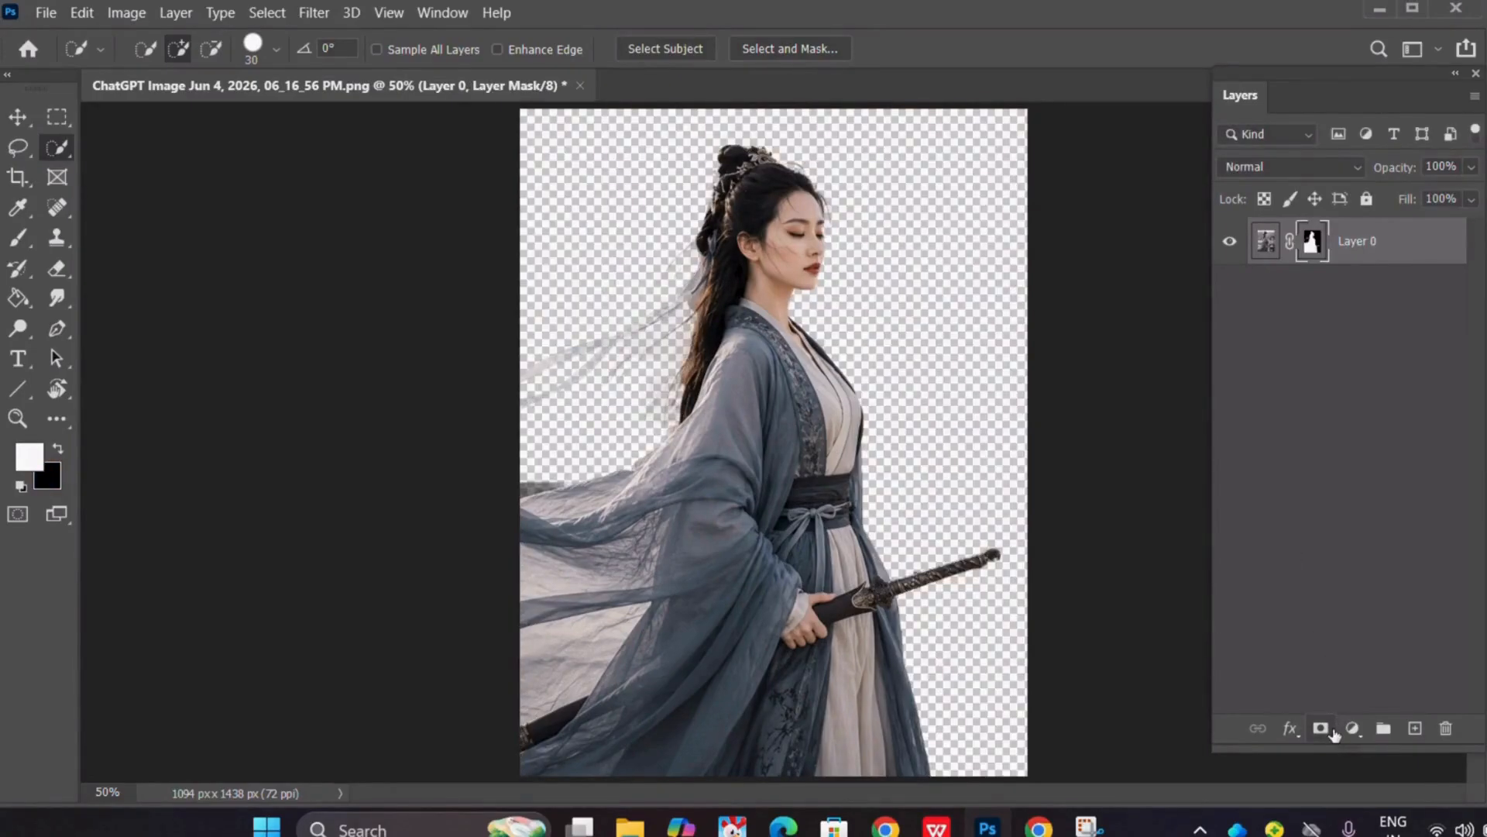
- Add a Solid Color fill layer in e8e1e1 and place it beneath the woman's layer
click(1353, 729)
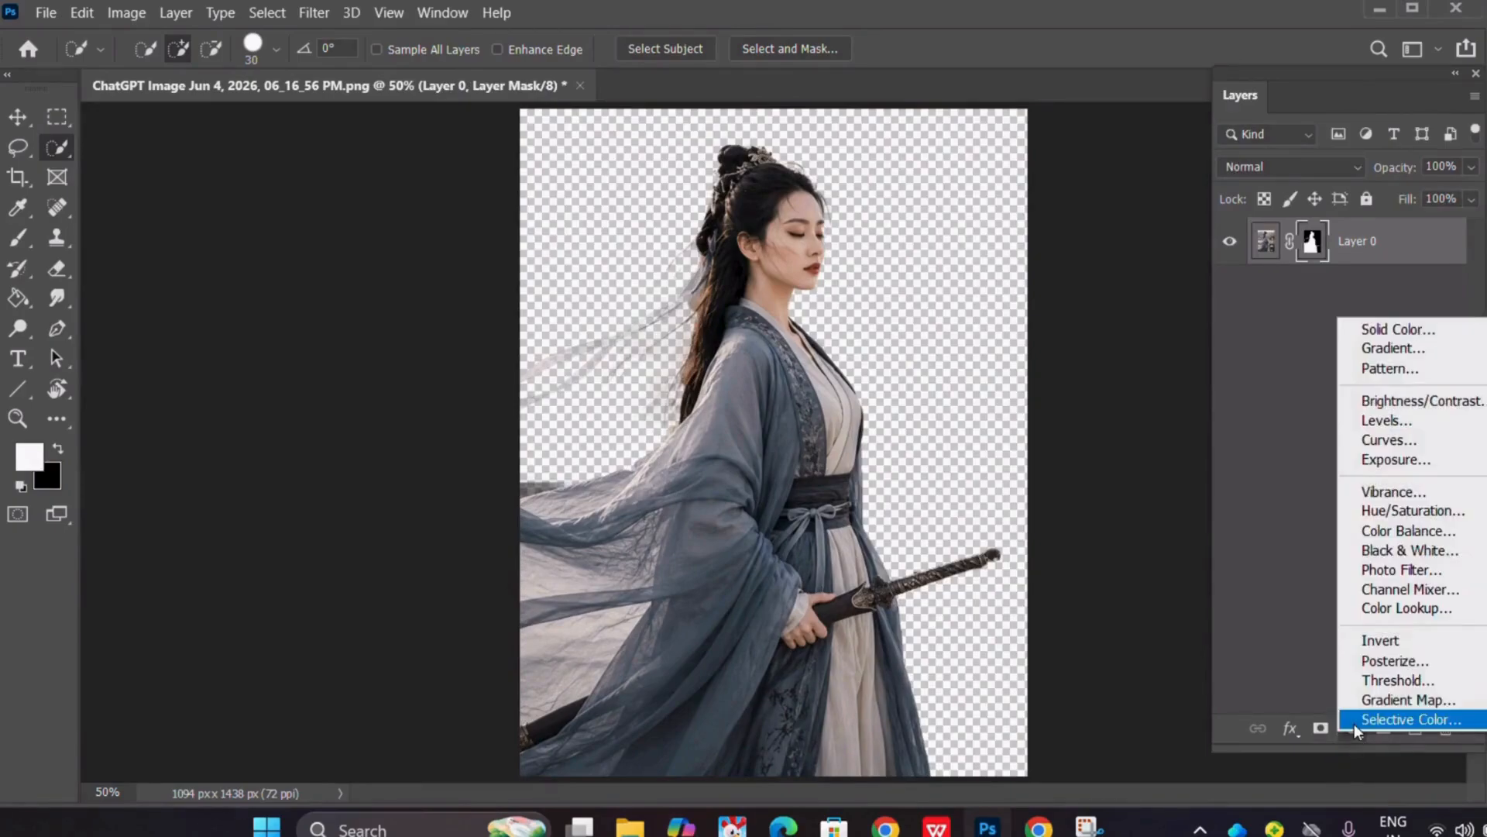
click(1385, 329)
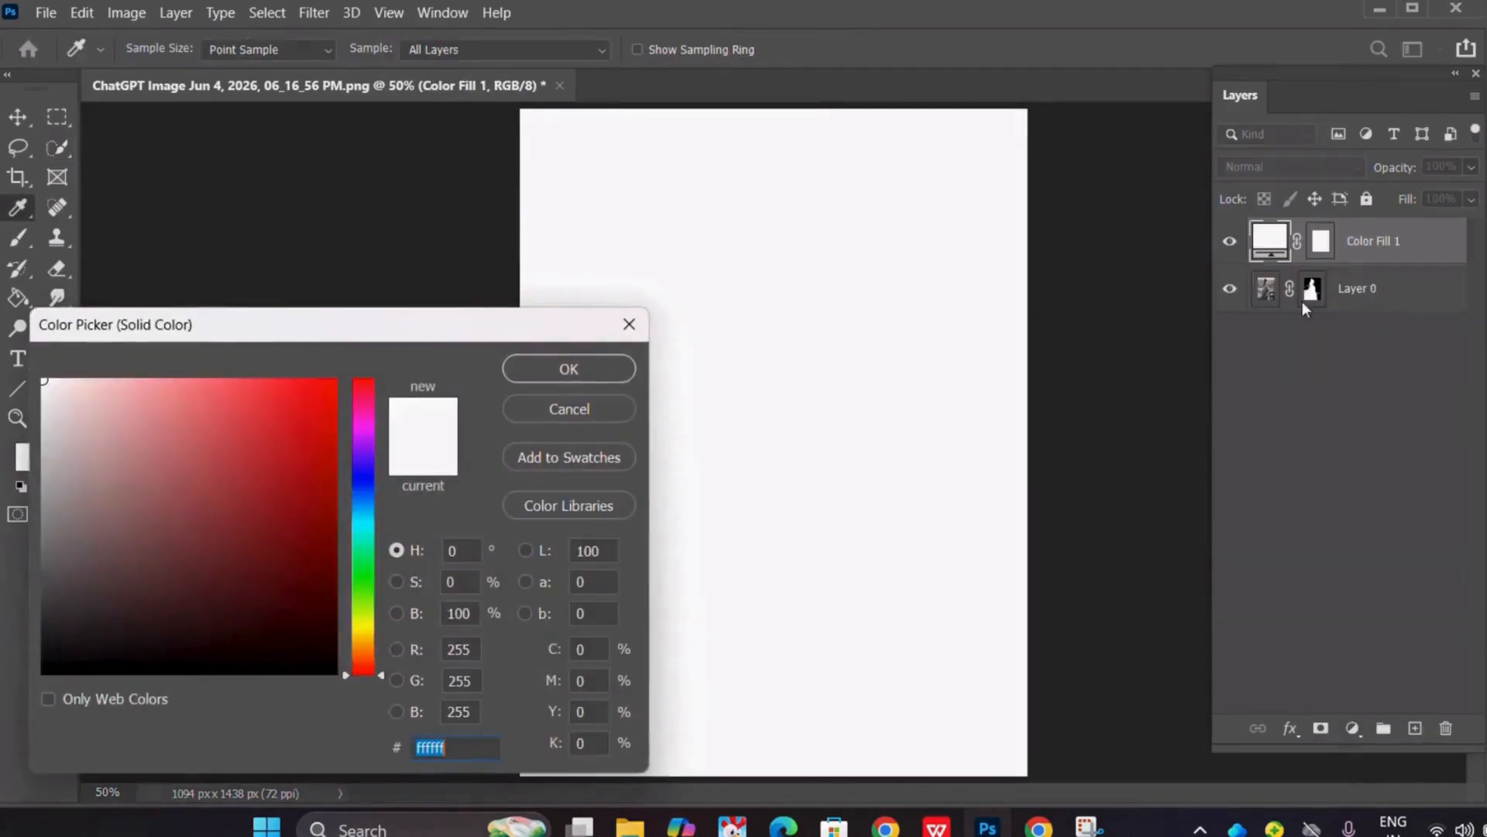
mouse_move(75, 423)
mouse_down()
mouse_move(44, 418)
mouse_move(51, 405)
mouse_up()
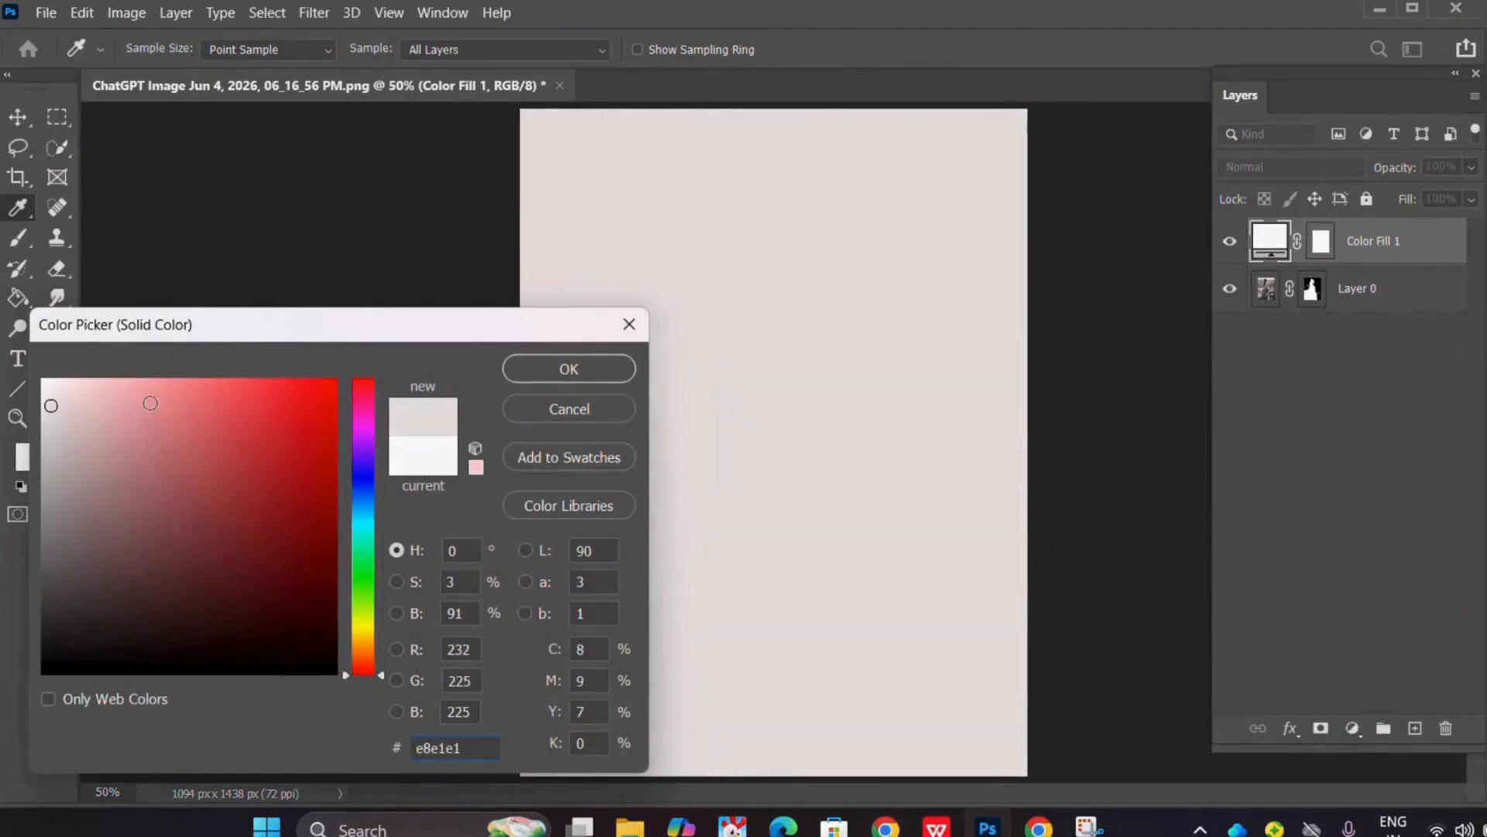
click(583, 364)
key(w)
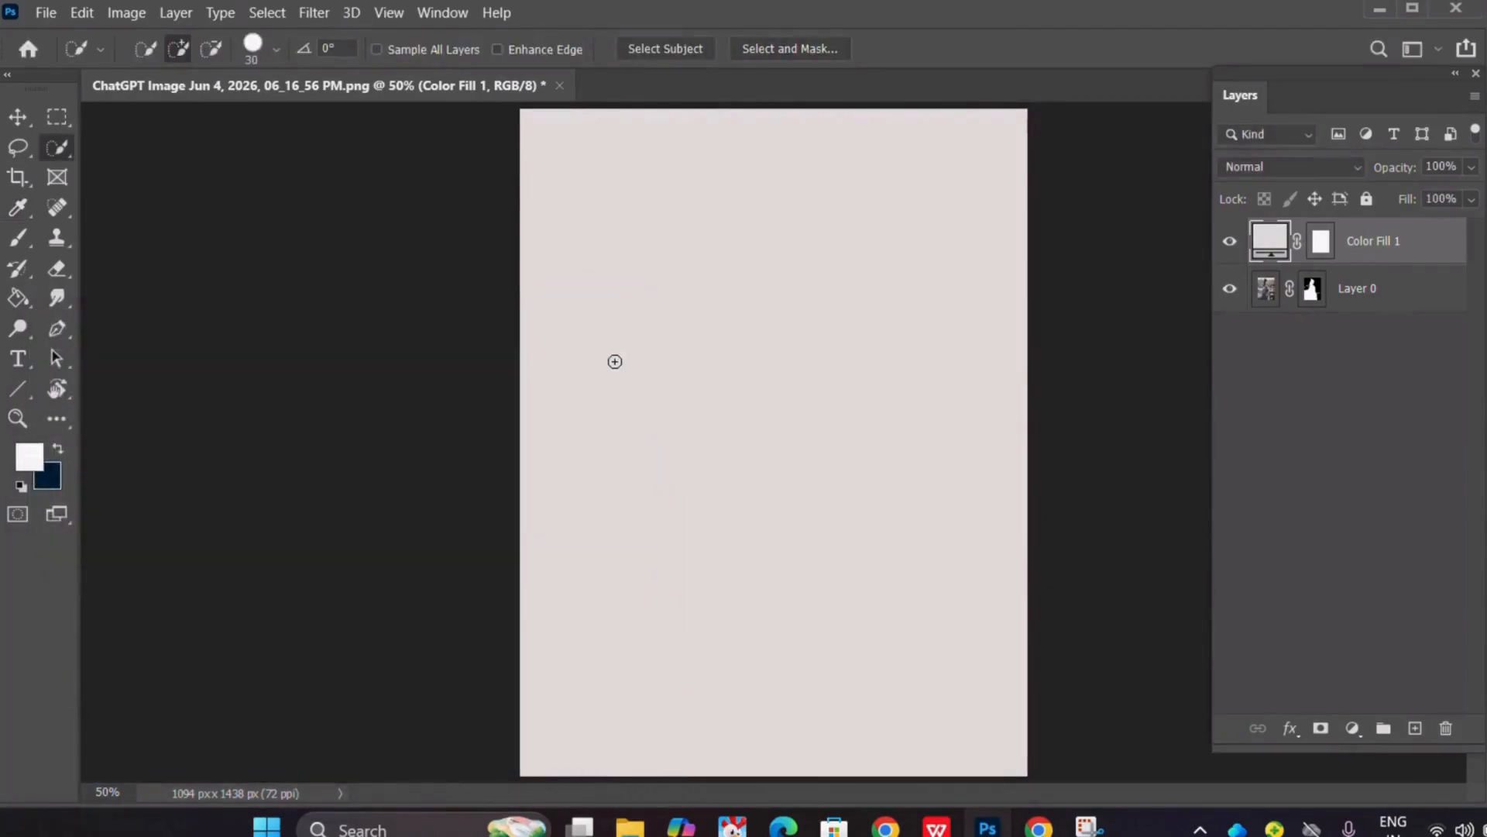
drag(1398, 265, 1395, 303)
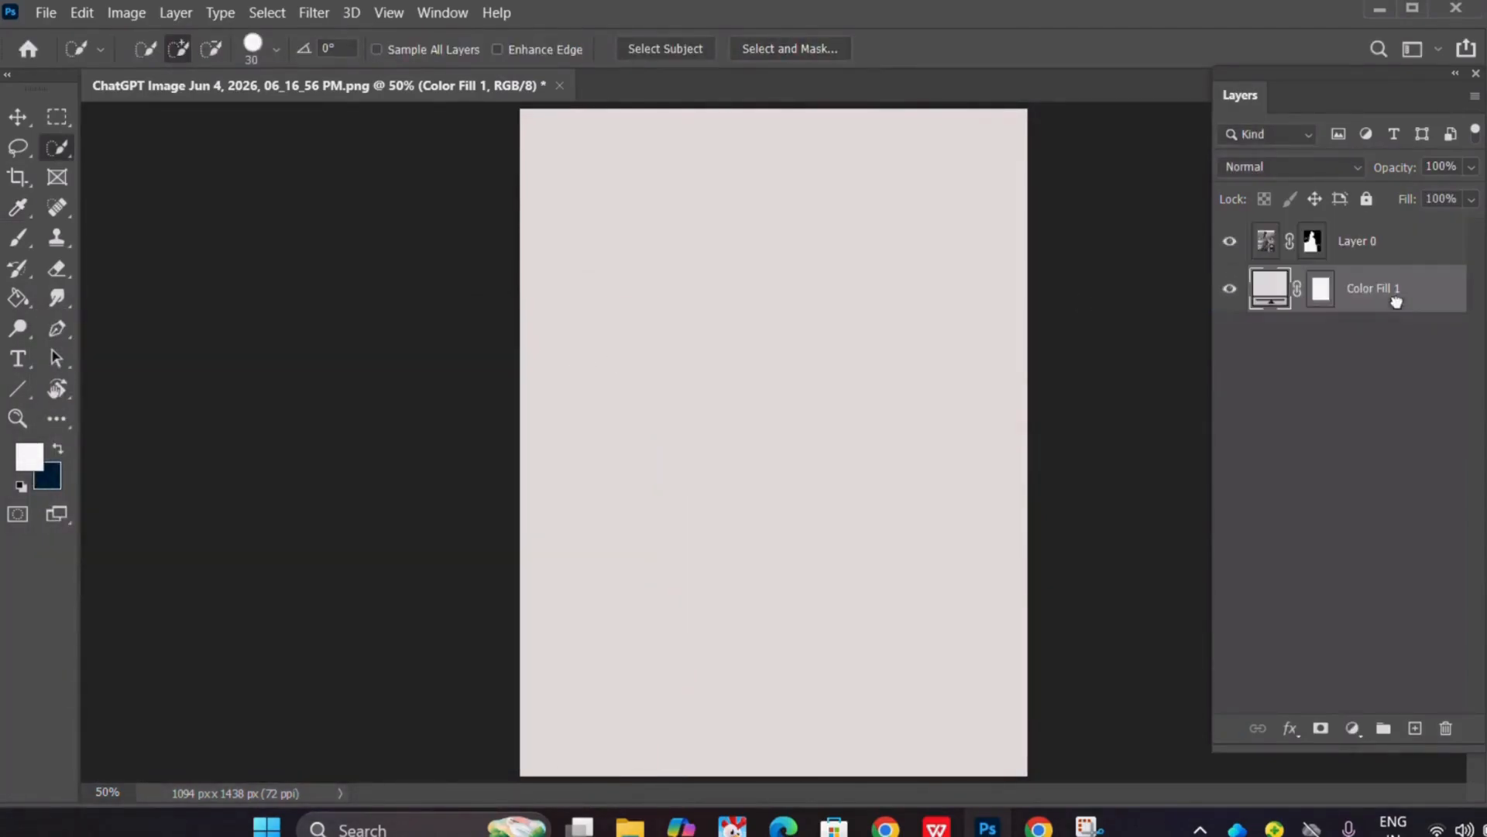
- Apply the layer mask on the woman's layer, Layer 0, permanently
click(1321, 247)
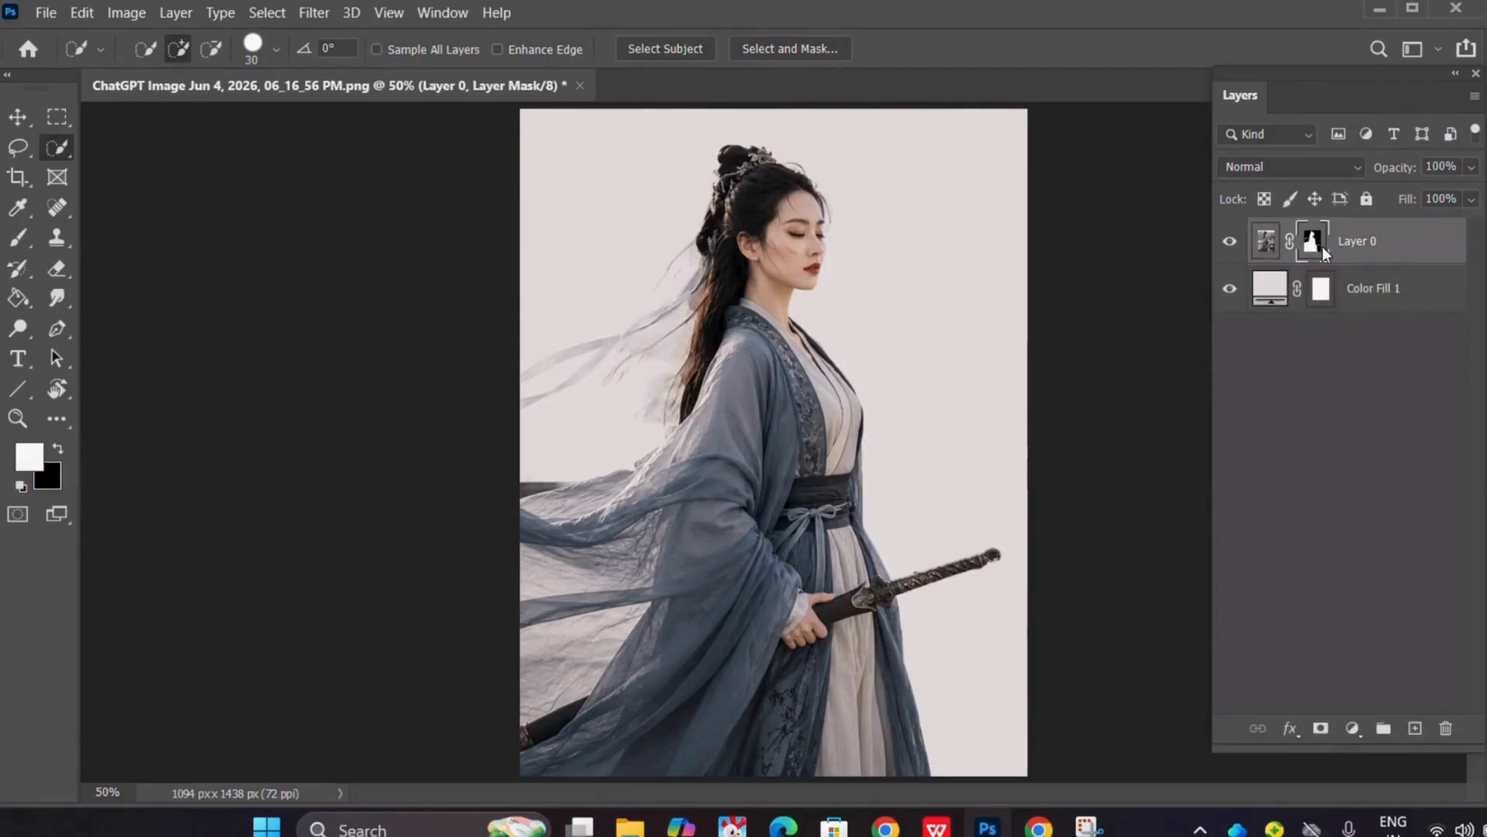
right_click(1322, 248)
click(1356, 310)
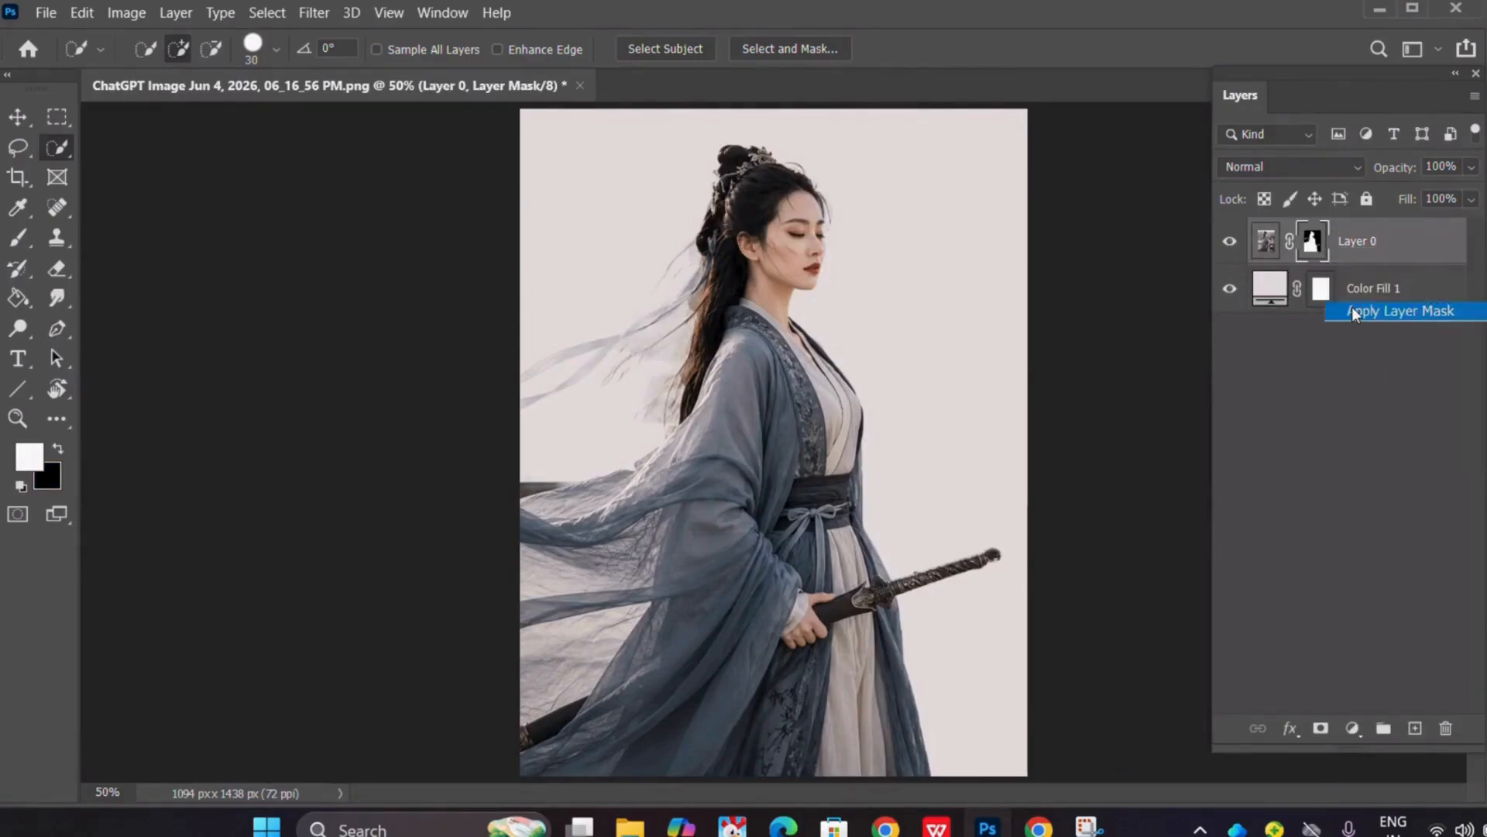
- Duplicate Layer 0 and hide the original beneath the copy
drag(1339, 261, 1420, 741)
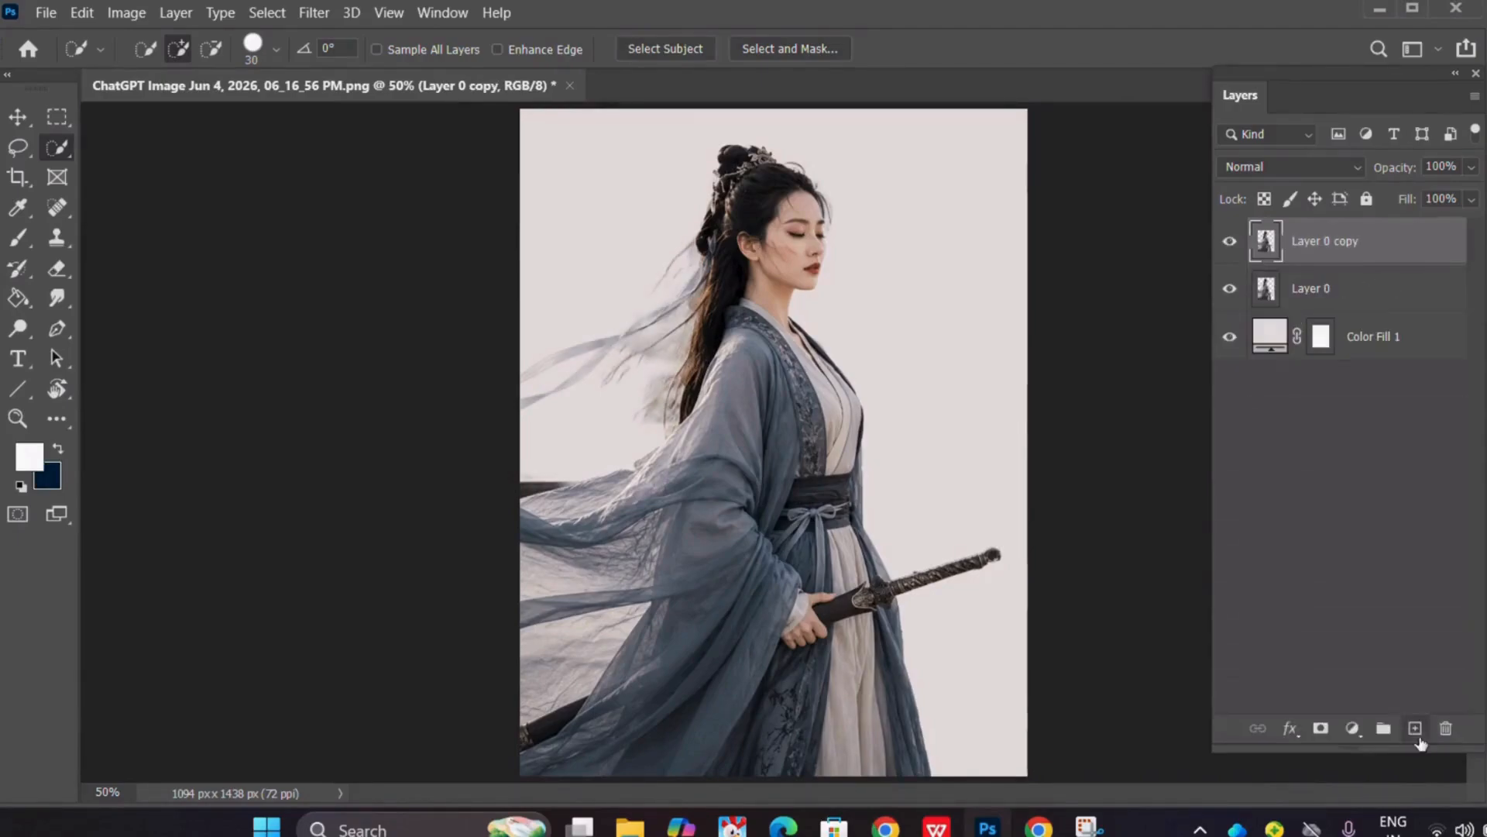
click(1230, 289)
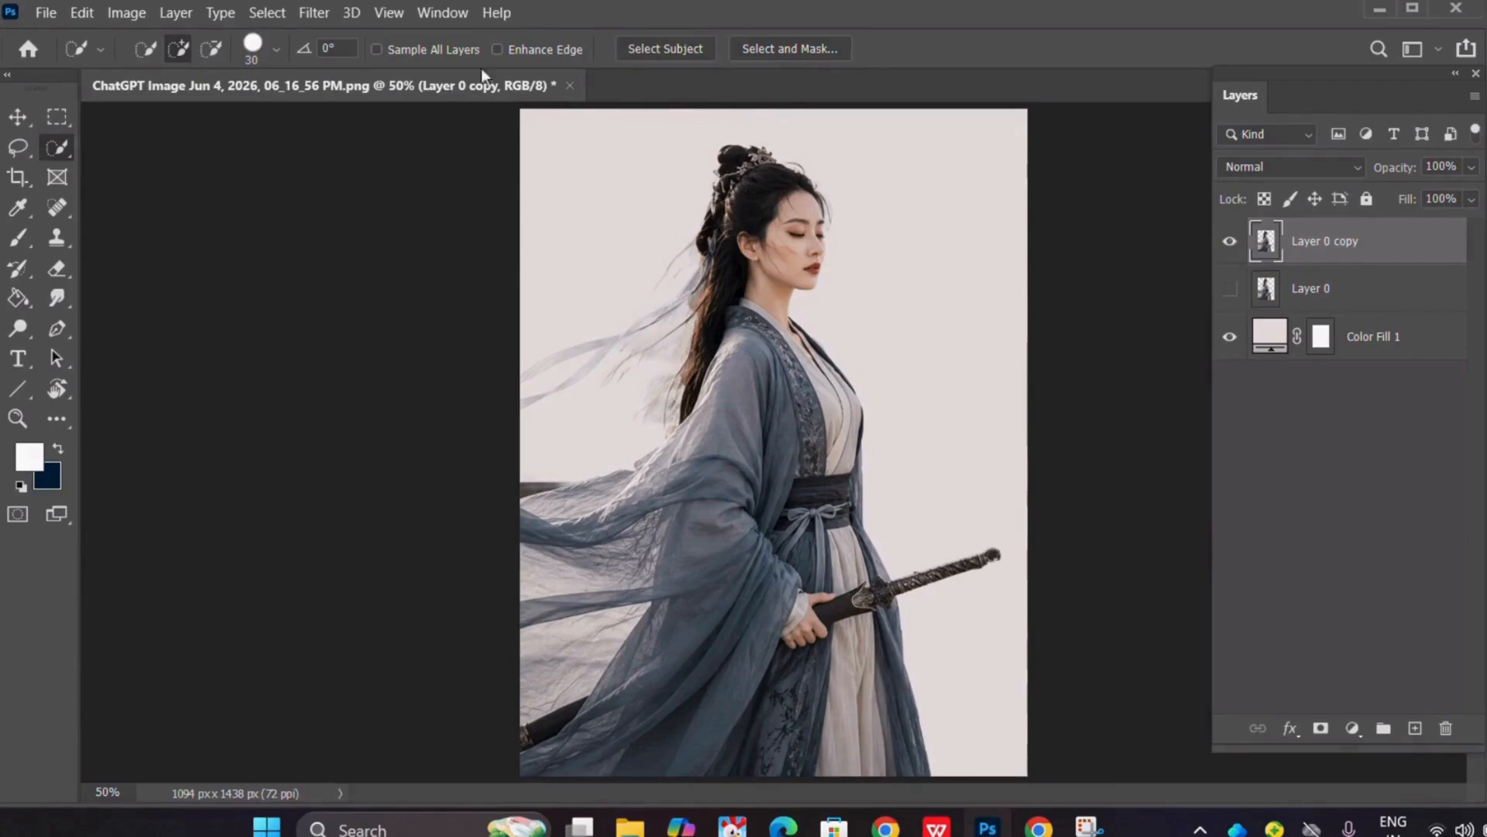
- Use Liquify's Forward Warp on the Layer 0 copy to pull the hair and ribbons outward behind the woman's head and back
click(314, 12)
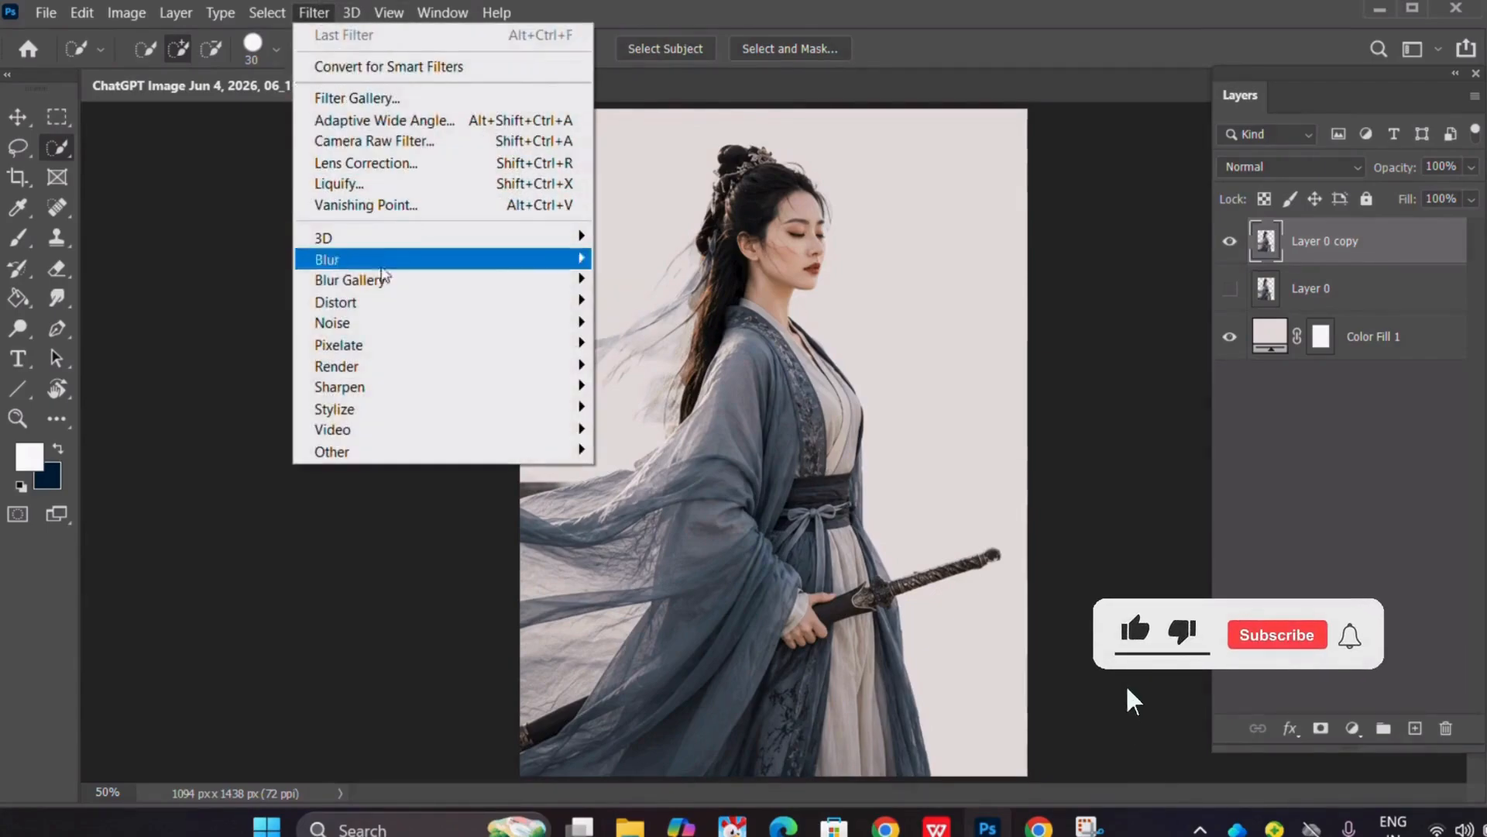
click(372, 186)
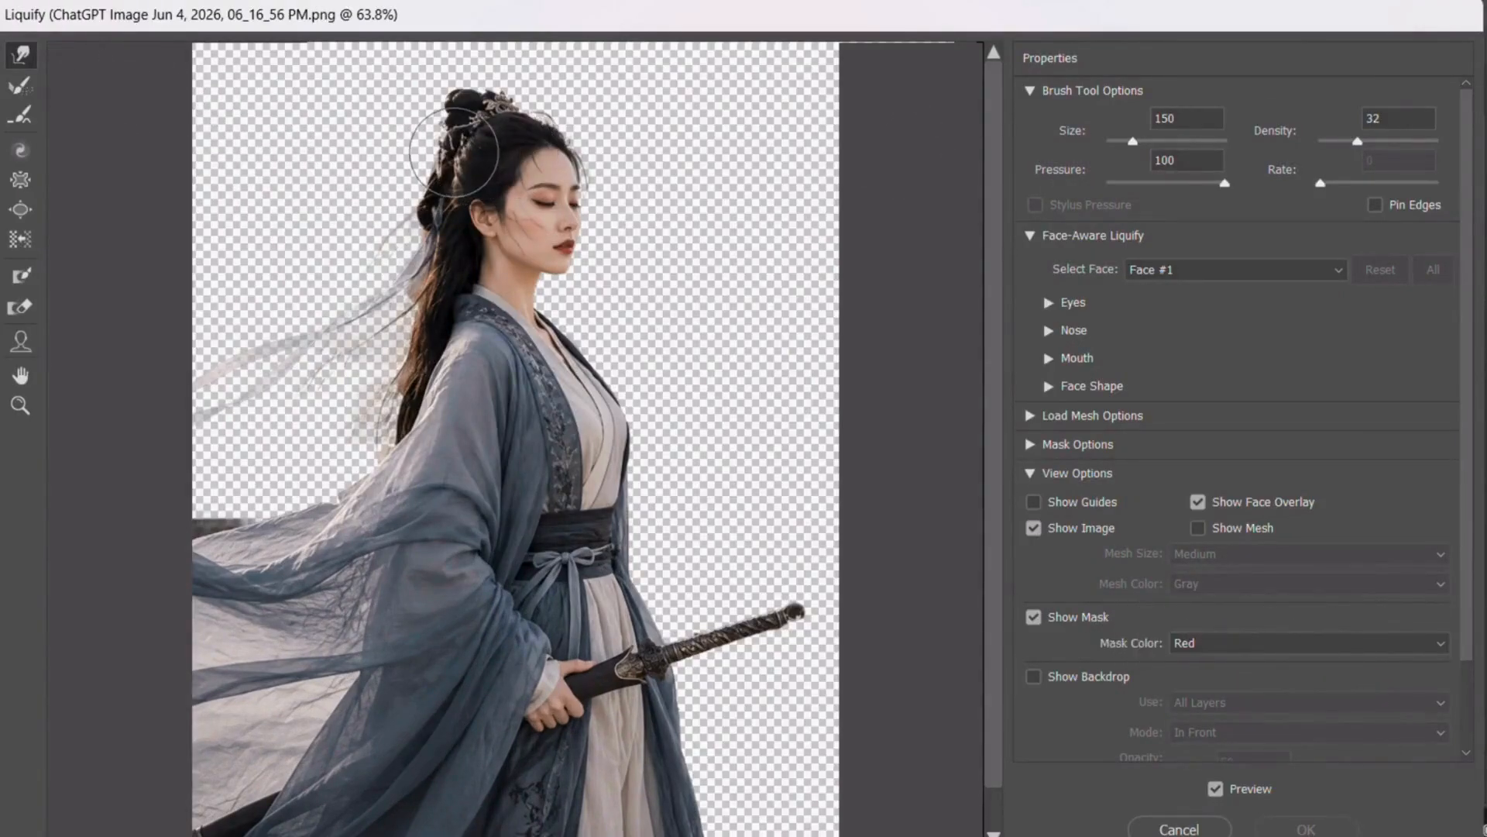
drag(454, 152, 216, 156)
drag(432, 153, 248, 165)
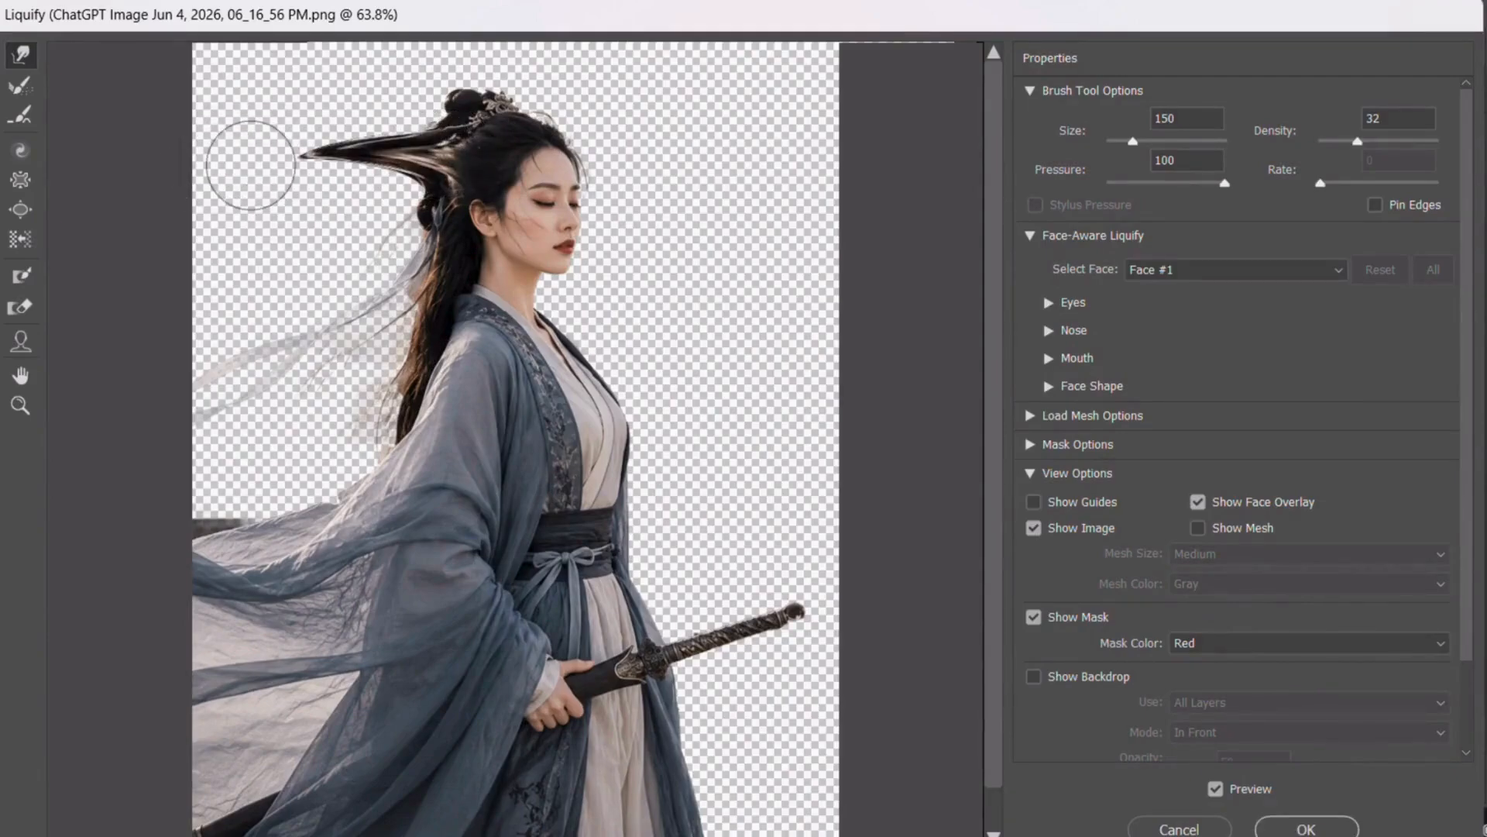
mouse_move(450, 158)
mouse_down()
mouse_move(383, 140)
mouse_move(318, 159)
mouse_up()
drag(411, 183, 260, 179)
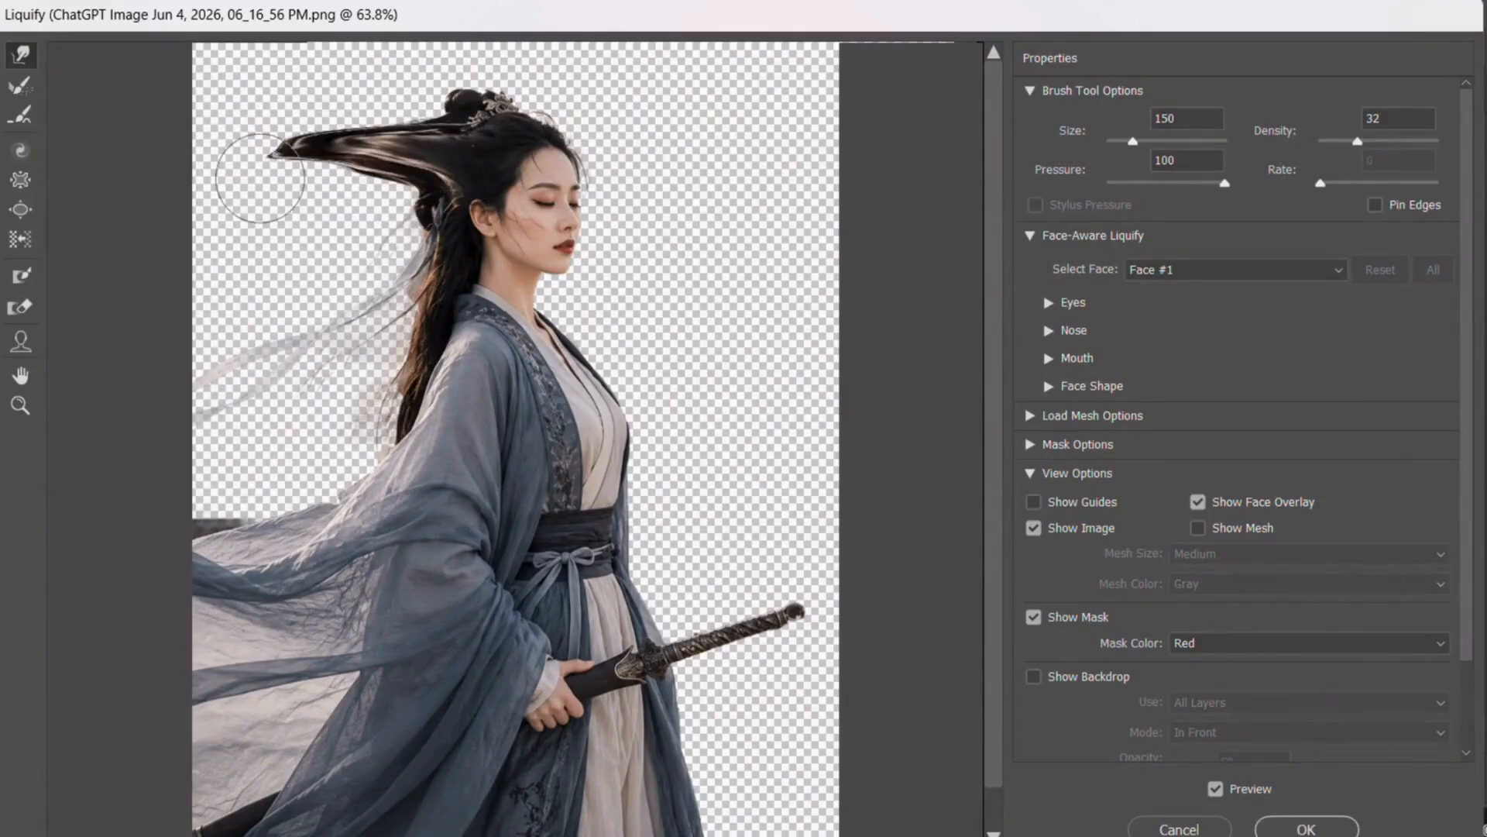
drag(431, 212, 187, 221)
drag(401, 190, 193, 219)
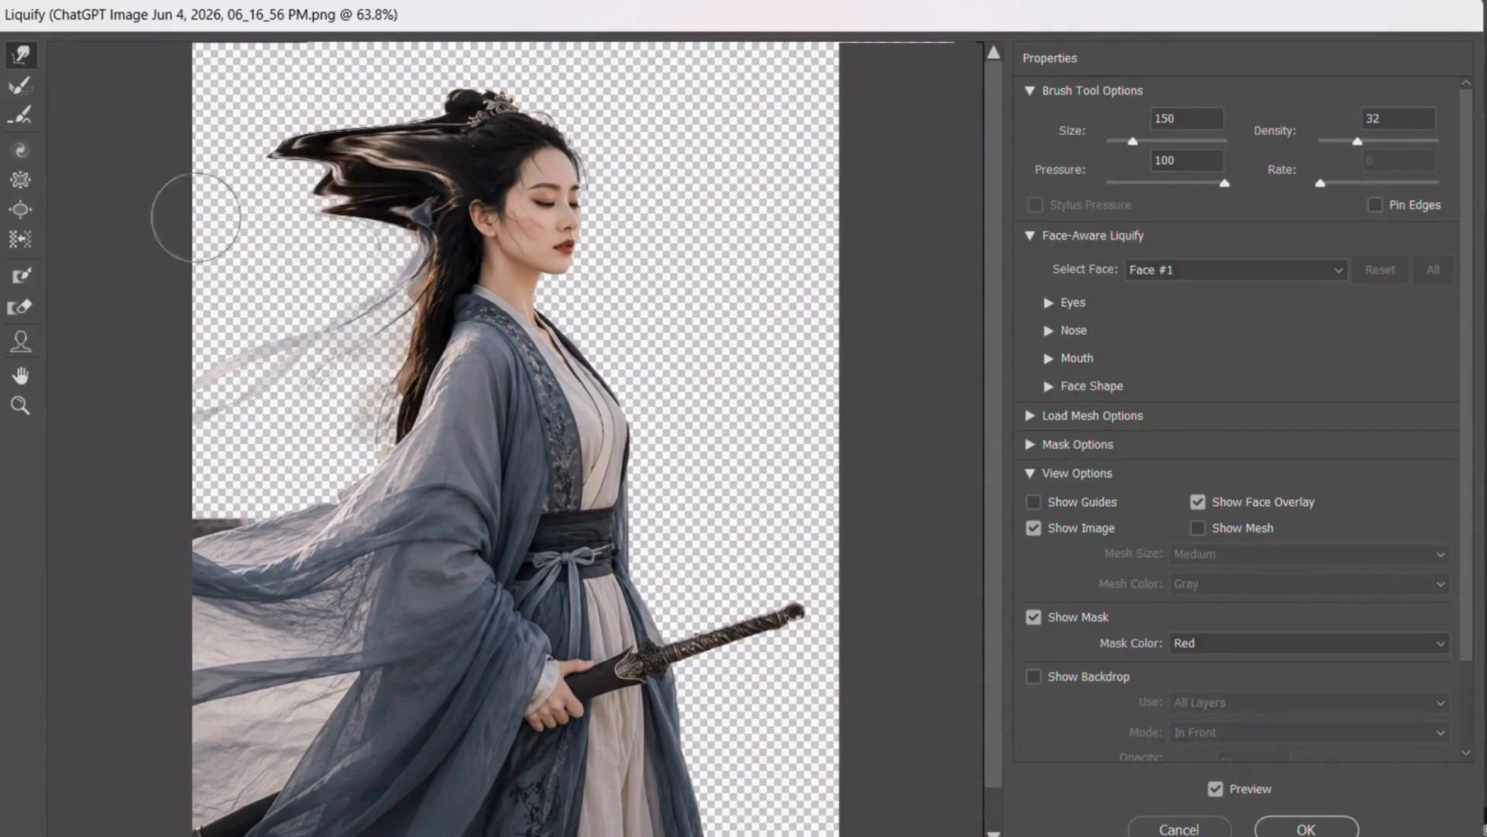
drag(388, 246, 126, 225)
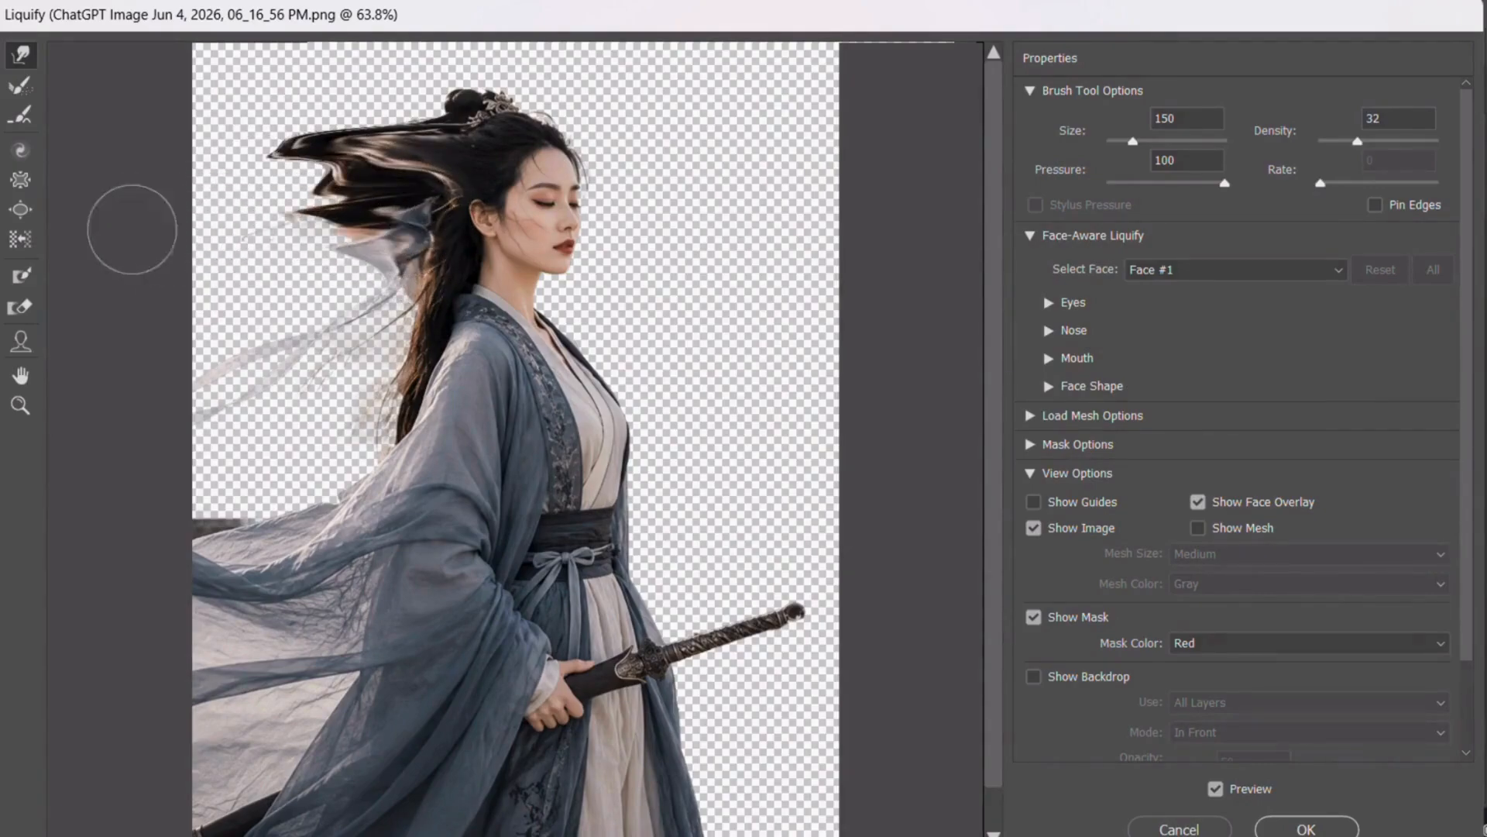
drag(395, 302, 136, 309)
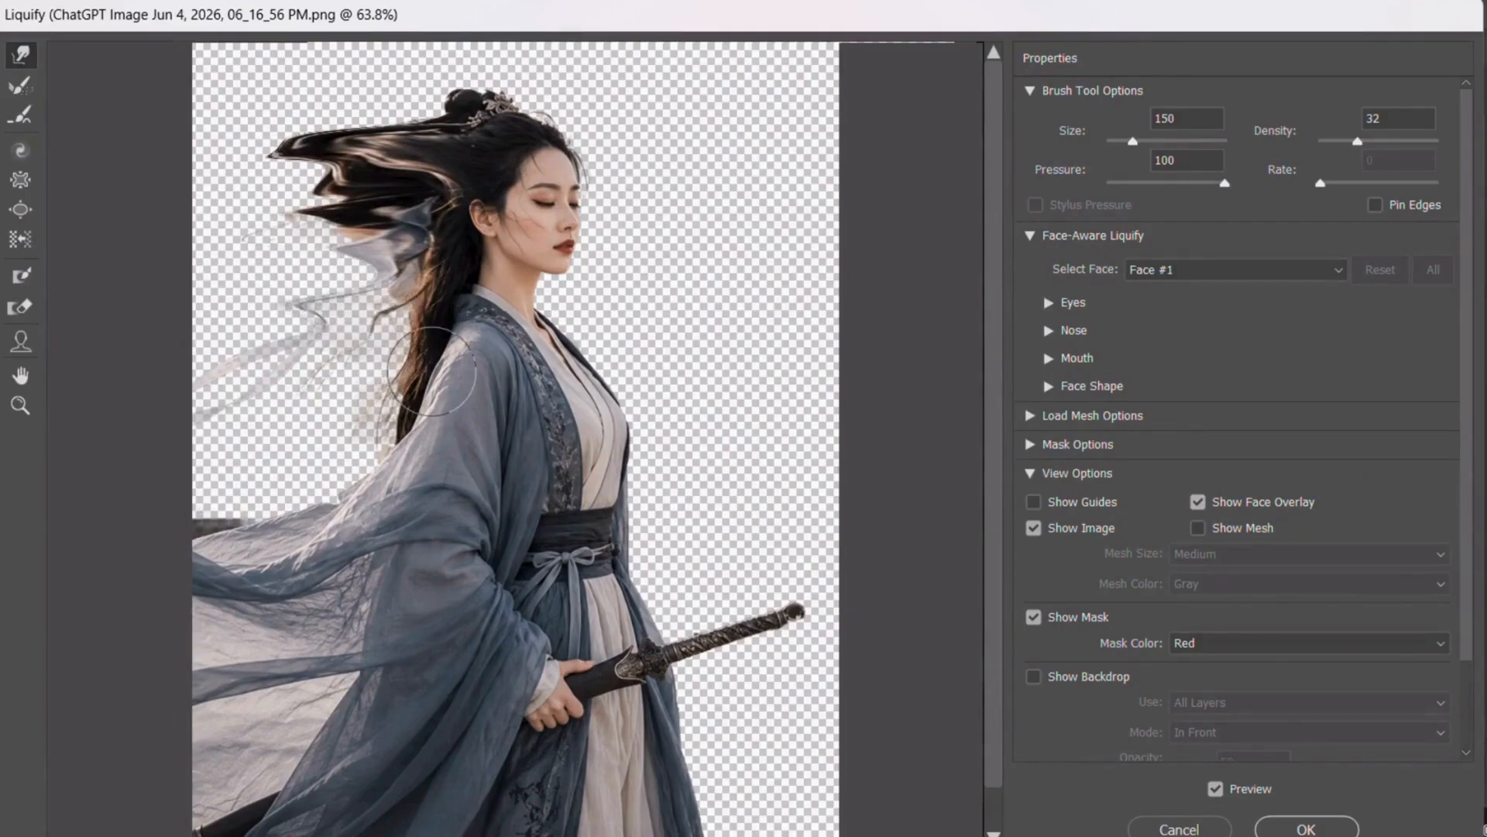
drag(404, 344, 95, 355)
drag(407, 391, 109, 395)
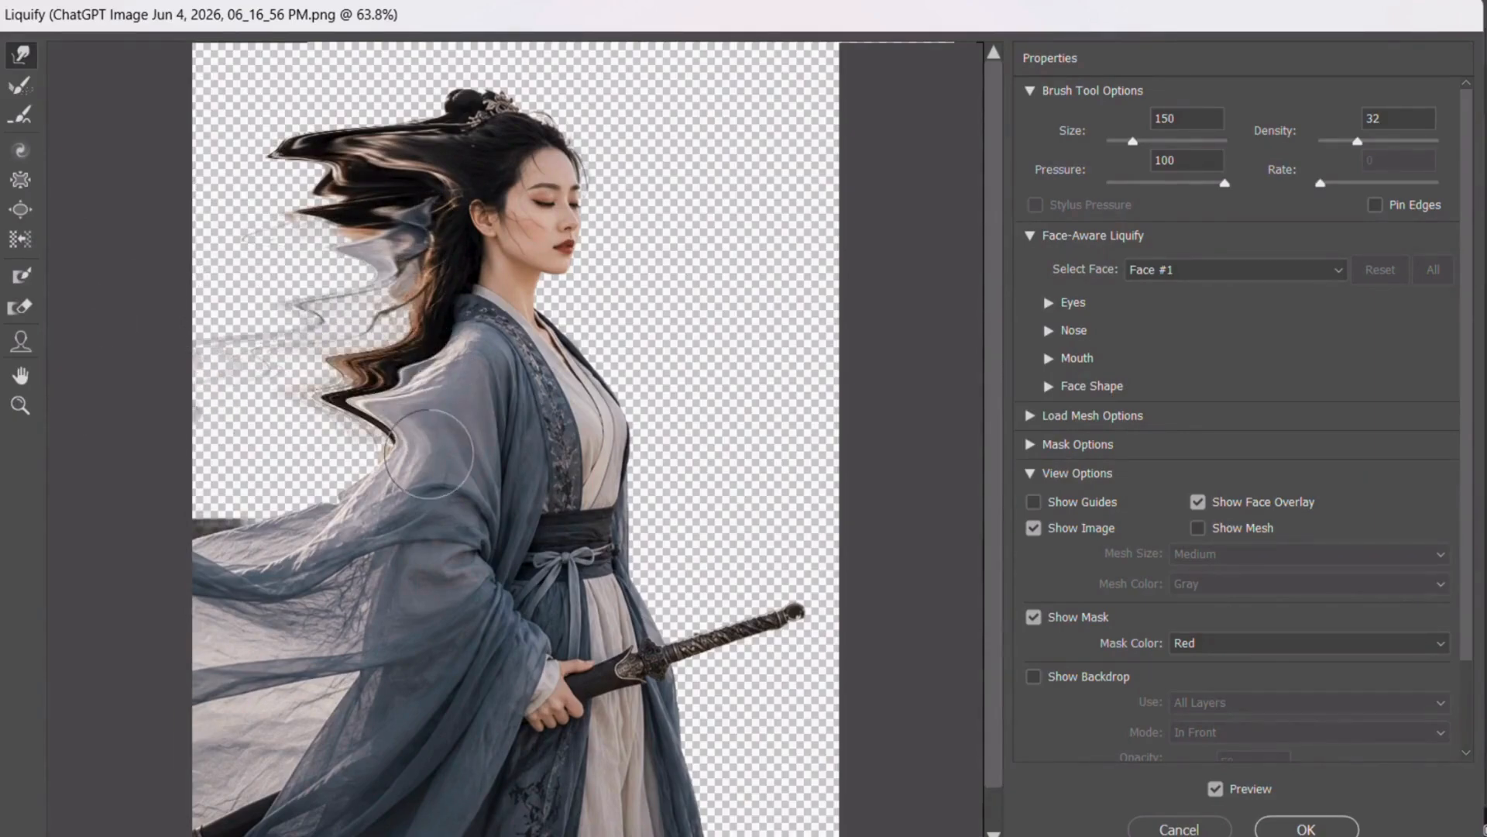
- Warp the back of the robe from shoulder to sleeve, along with the lowest hair strands, into long streaks trailing behind her
drag(428, 454, 238, 455)
drag(441, 523, 104, 474)
drag(441, 556, 149, 537)
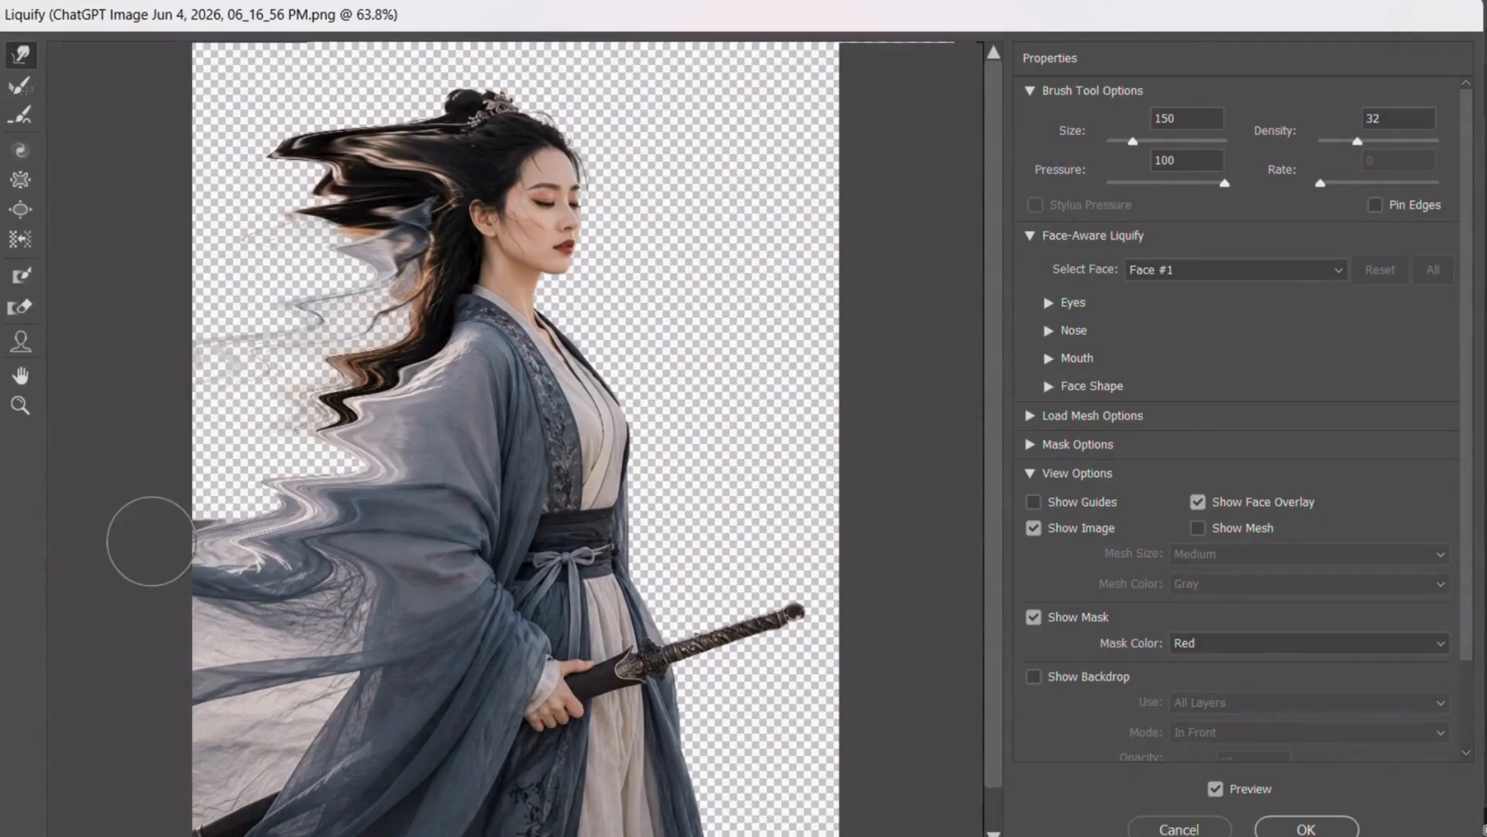
drag(423, 430, 165, 421)
drag(431, 376, 177, 365)
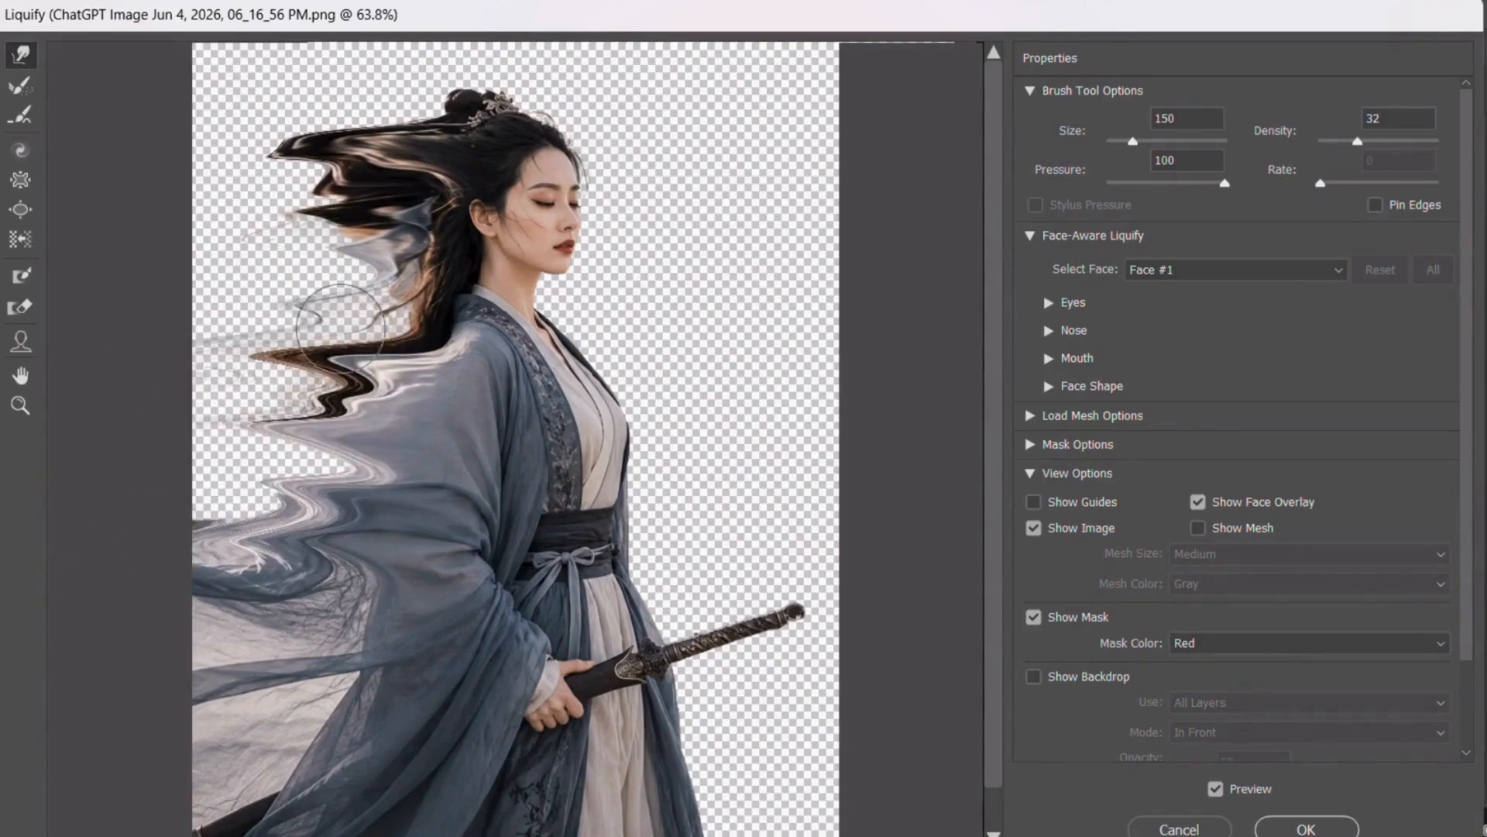
- Stretch the lower hair, ribbons and upper shoulder edge further backward into wavy streaks
drag(341, 329, 294, 307)
drag(429, 299, 102, 261)
drag(383, 244, 170, 254)
drag(409, 312, 232, 294)
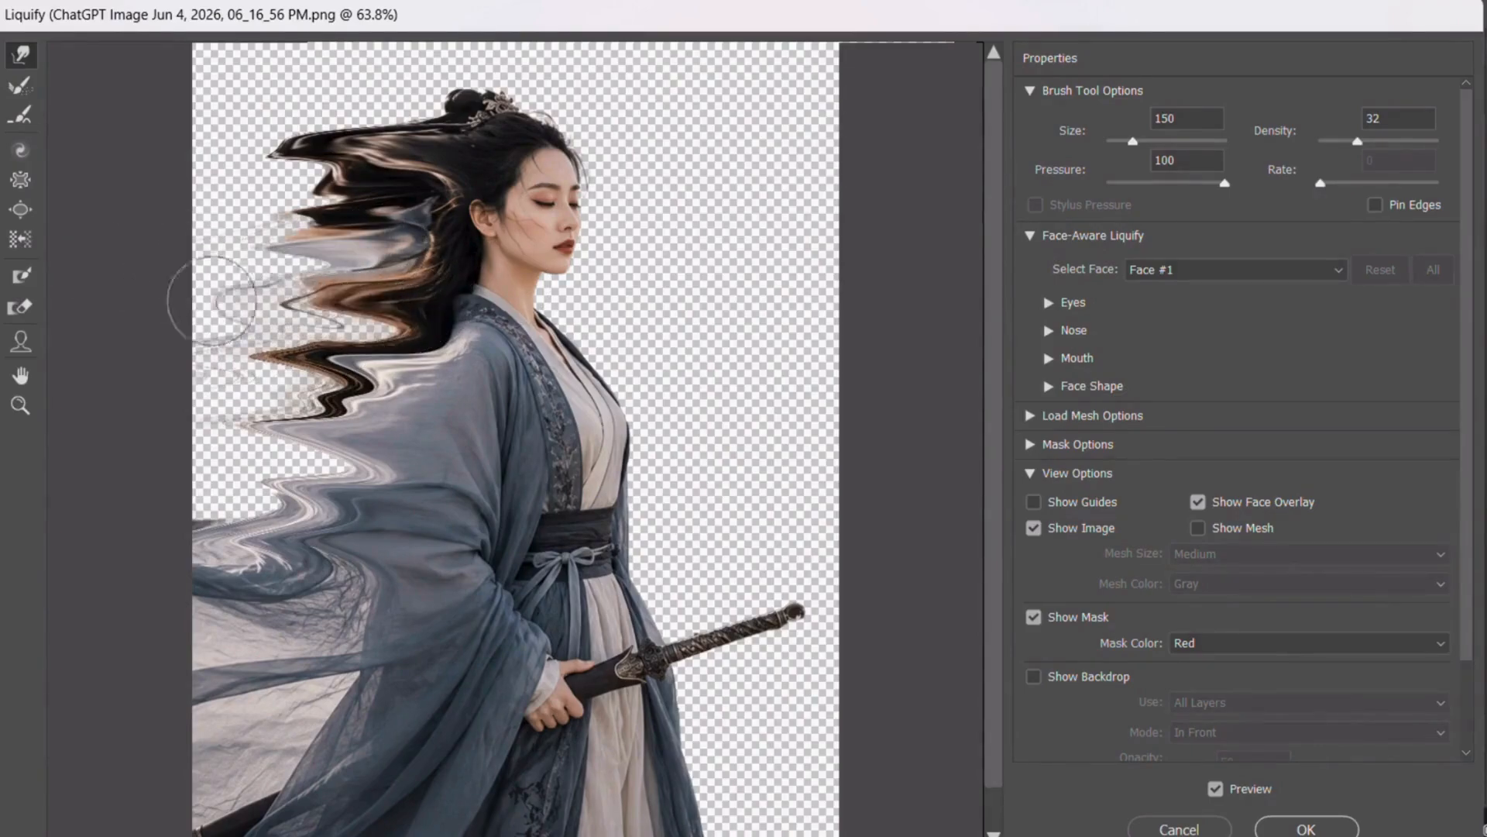
drag(395, 347, 194, 349)
drag(423, 372, 135, 398)
drag(404, 426, 208, 383)
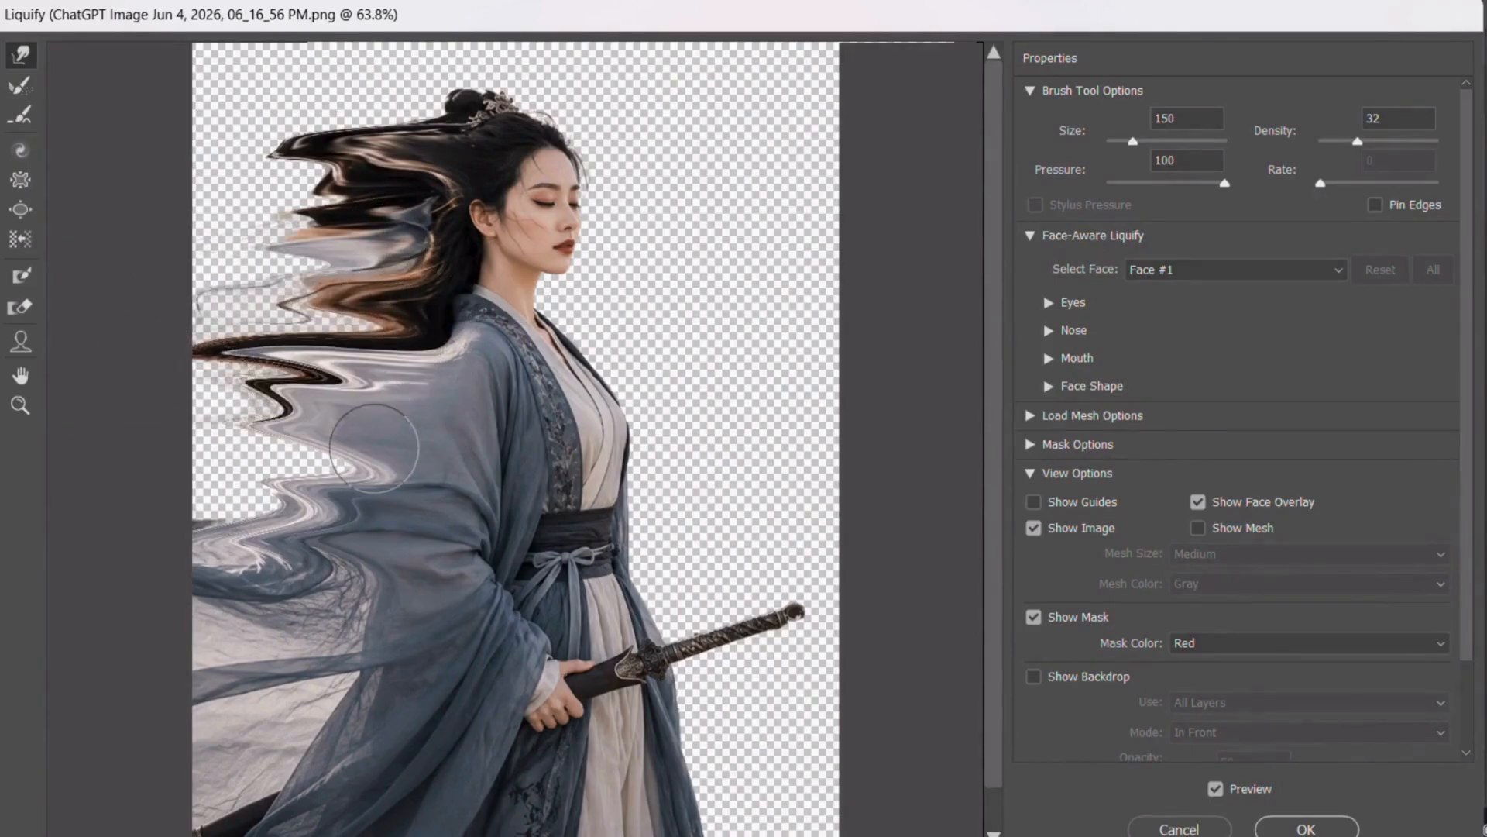
- Warp the robe's trailing folds from the shoulder down to the hem backward to the canvas edge
drag(374, 445, 165, 442)
drag(426, 510, 147, 495)
drag(448, 670, 234, 668)
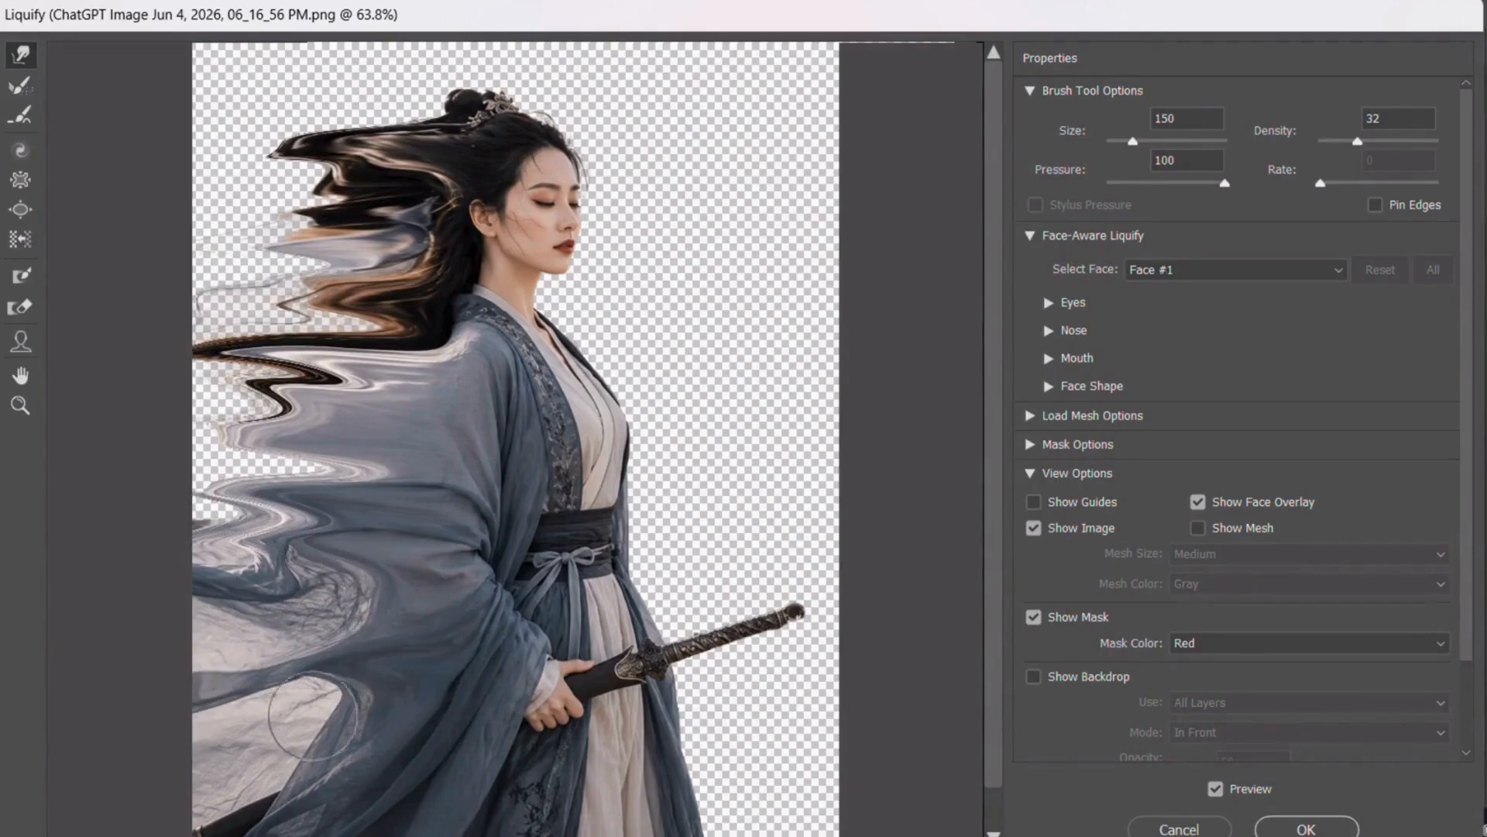
drag(354, 724, 236, 717)
drag(348, 794, 165, 769)
drag(342, 626, 248, 603)
drag(346, 437, 210, 444)
drag(330, 480, 231, 453)
drag(341, 373, 263, 361)
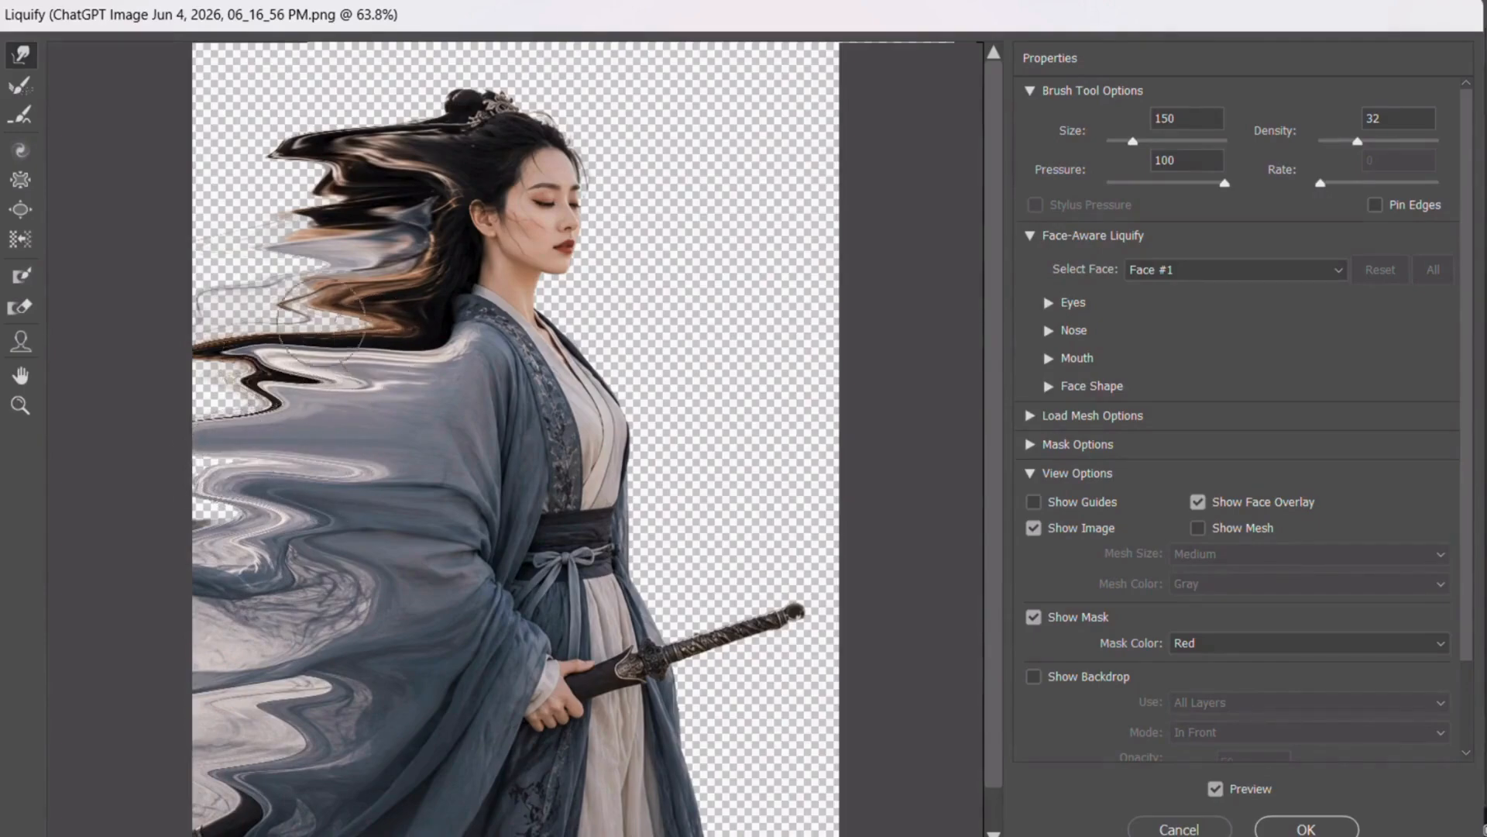
- Push the hair streaks behind the head further outward and apply the Liquify filter
drag(359, 333, 244, 302)
mouse_move(353, 258)
mouse_down()
mouse_move(319, 244)
mouse_move(386, 265)
mouse_move(329, 205)
mouse_move(378, 182)
mouse_move(271, 184)
mouse_move(341, 185)
mouse_move(289, 189)
mouse_up()
drag(379, 161, 306, 159)
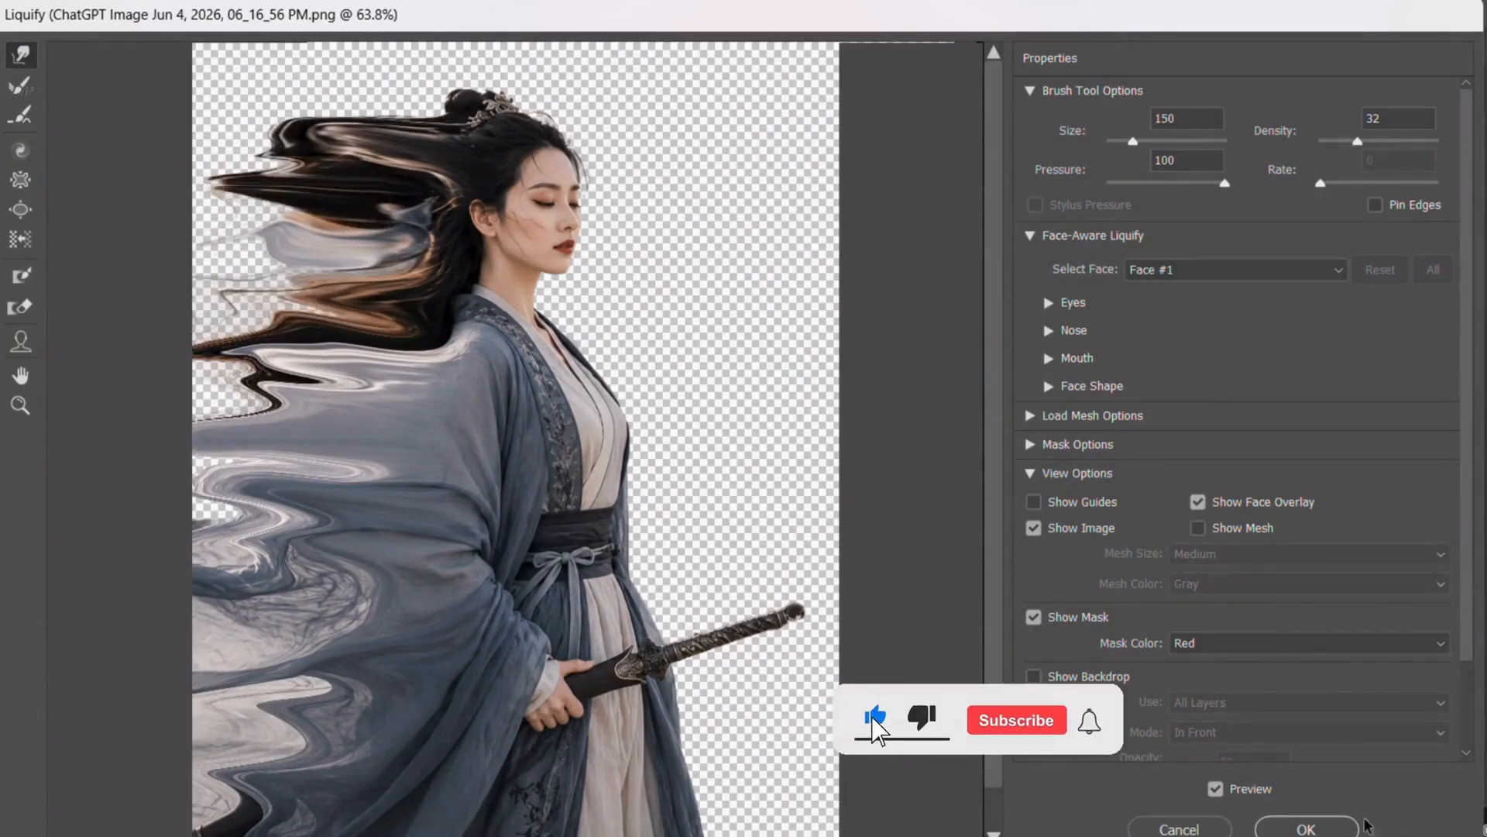
click(1306, 827)
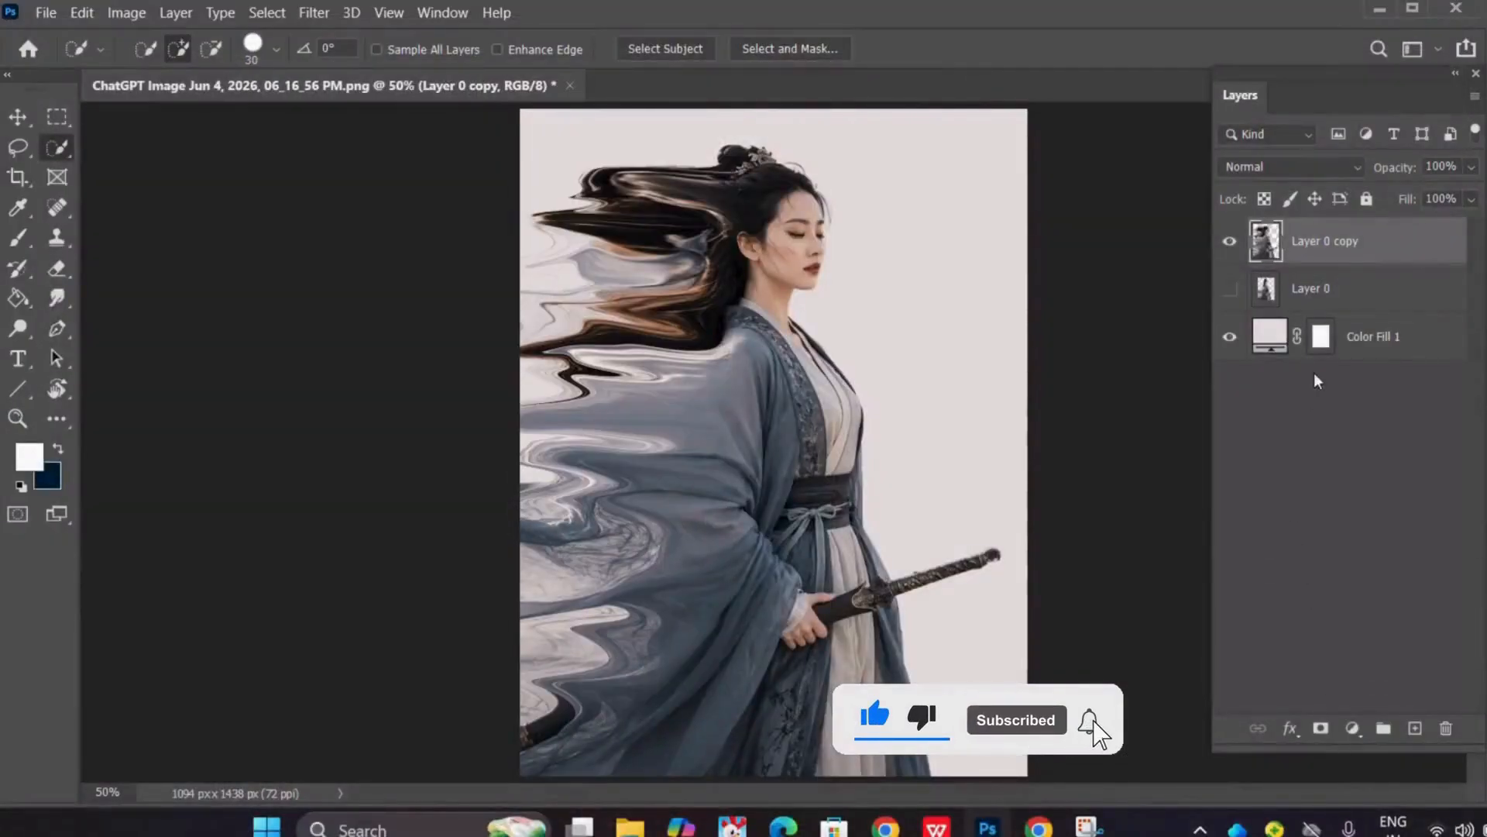
- Add a layer mask to the warped Layer 0 copy, invert it to black, and activate the Brush tool
click(1320, 728)
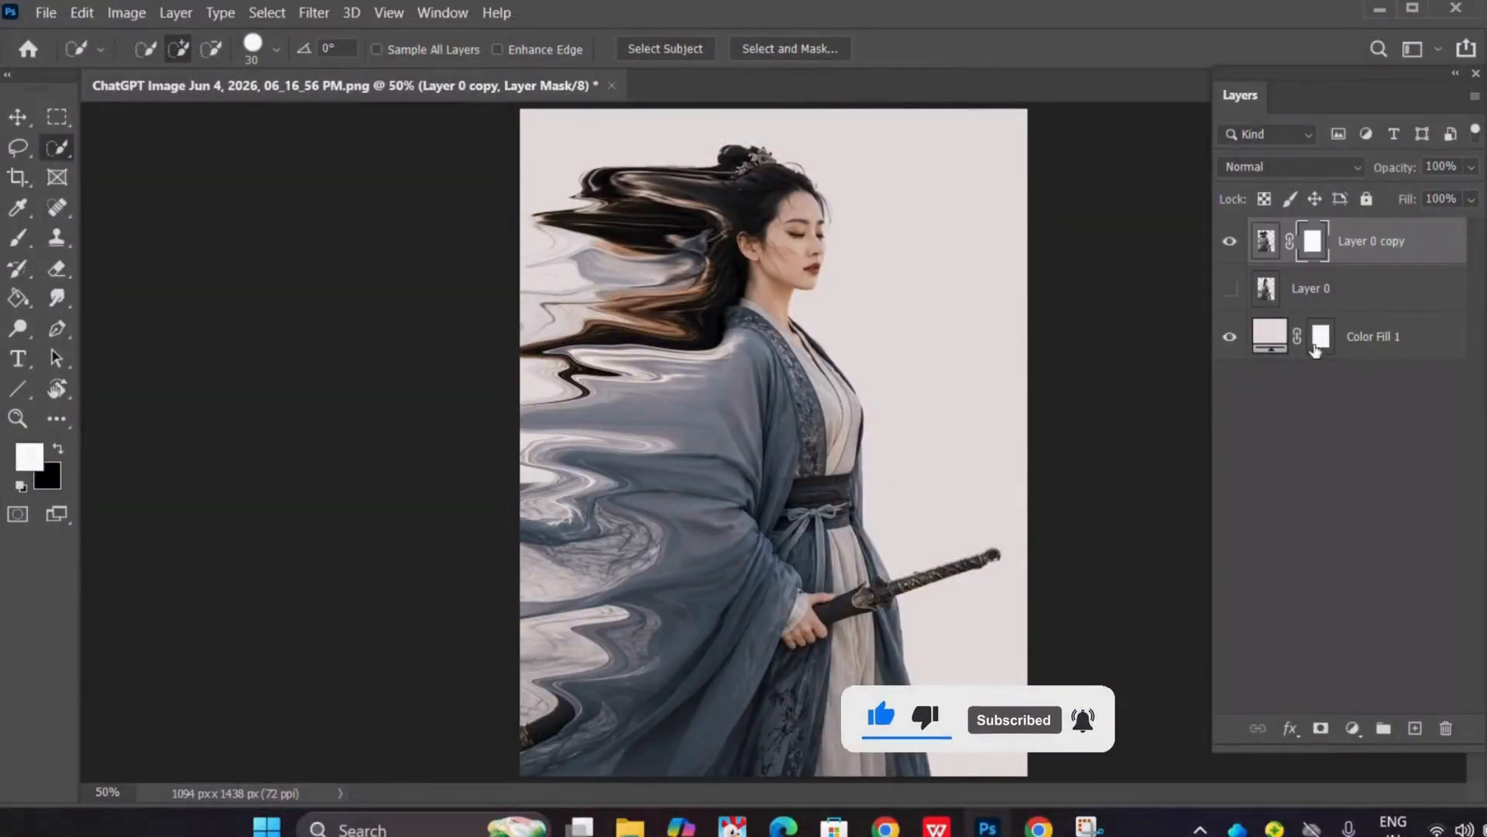
key(ctrl+i)
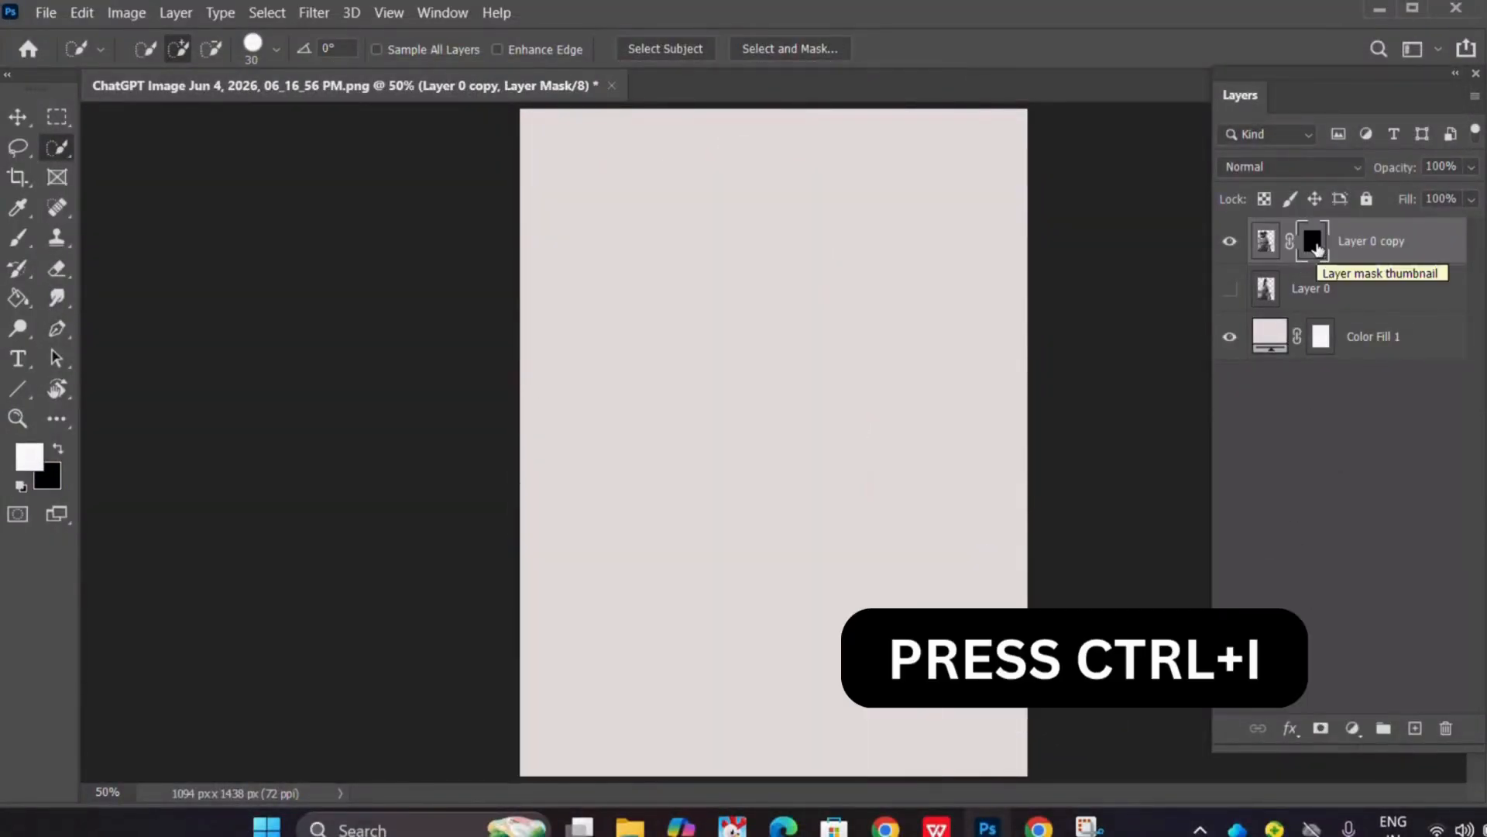
click(18, 237)
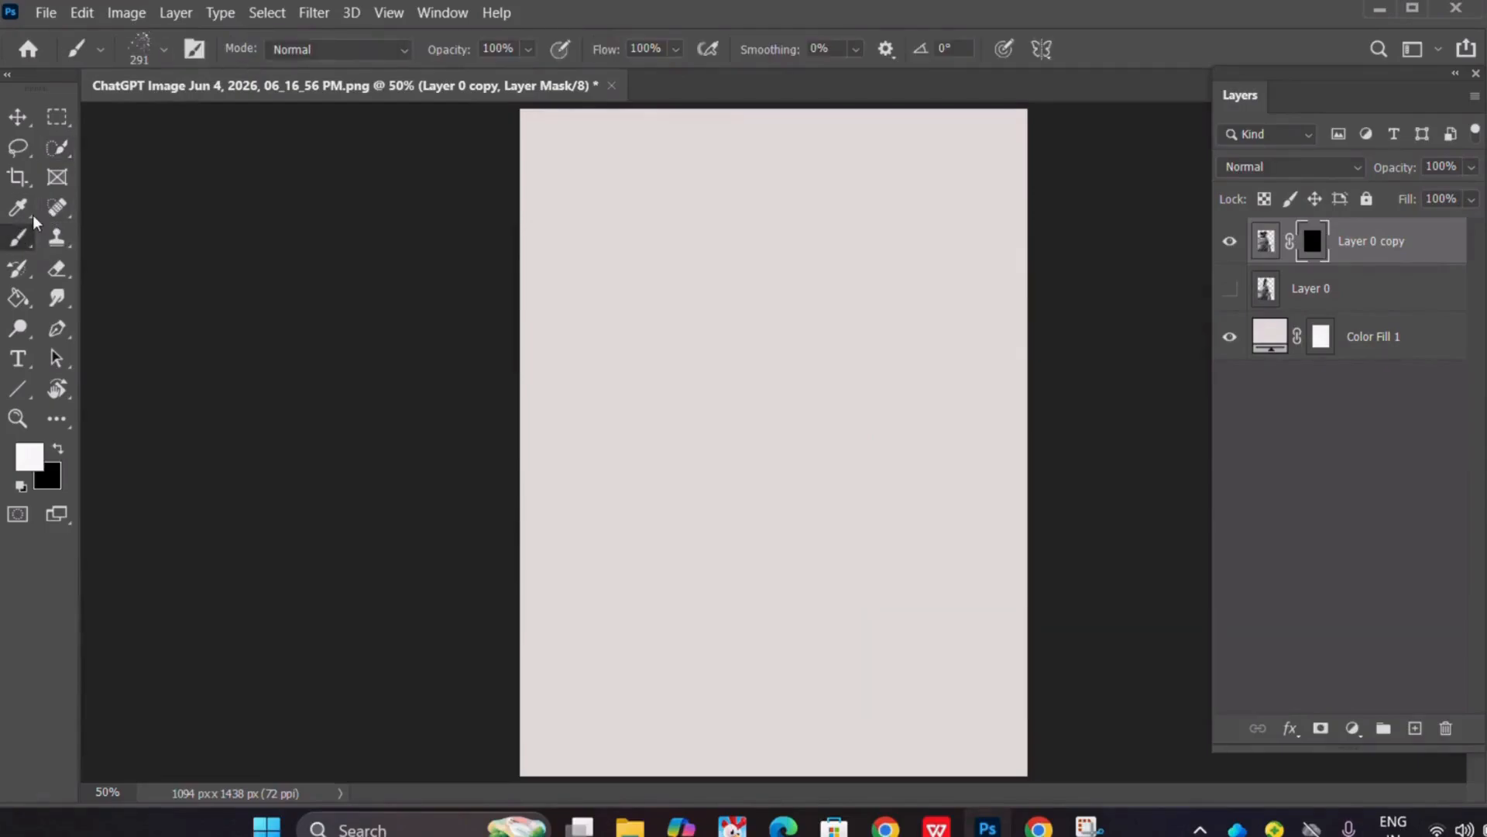
- Dab white on the black mask with the first Kyle's Spatter brush from Special Effects Brushes, revealing specks around the head and torso
click(148, 39)
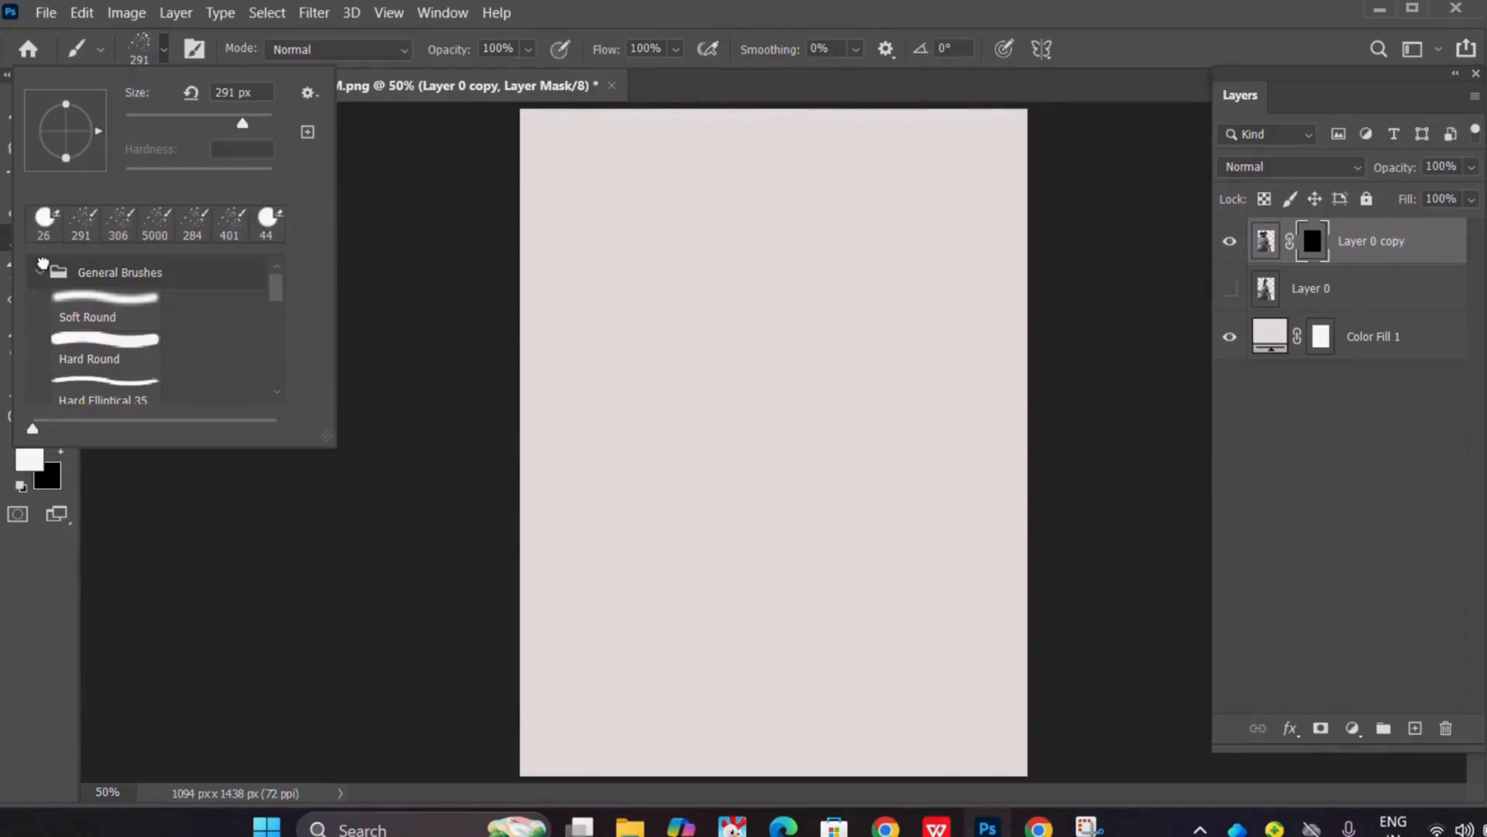
click(38, 272)
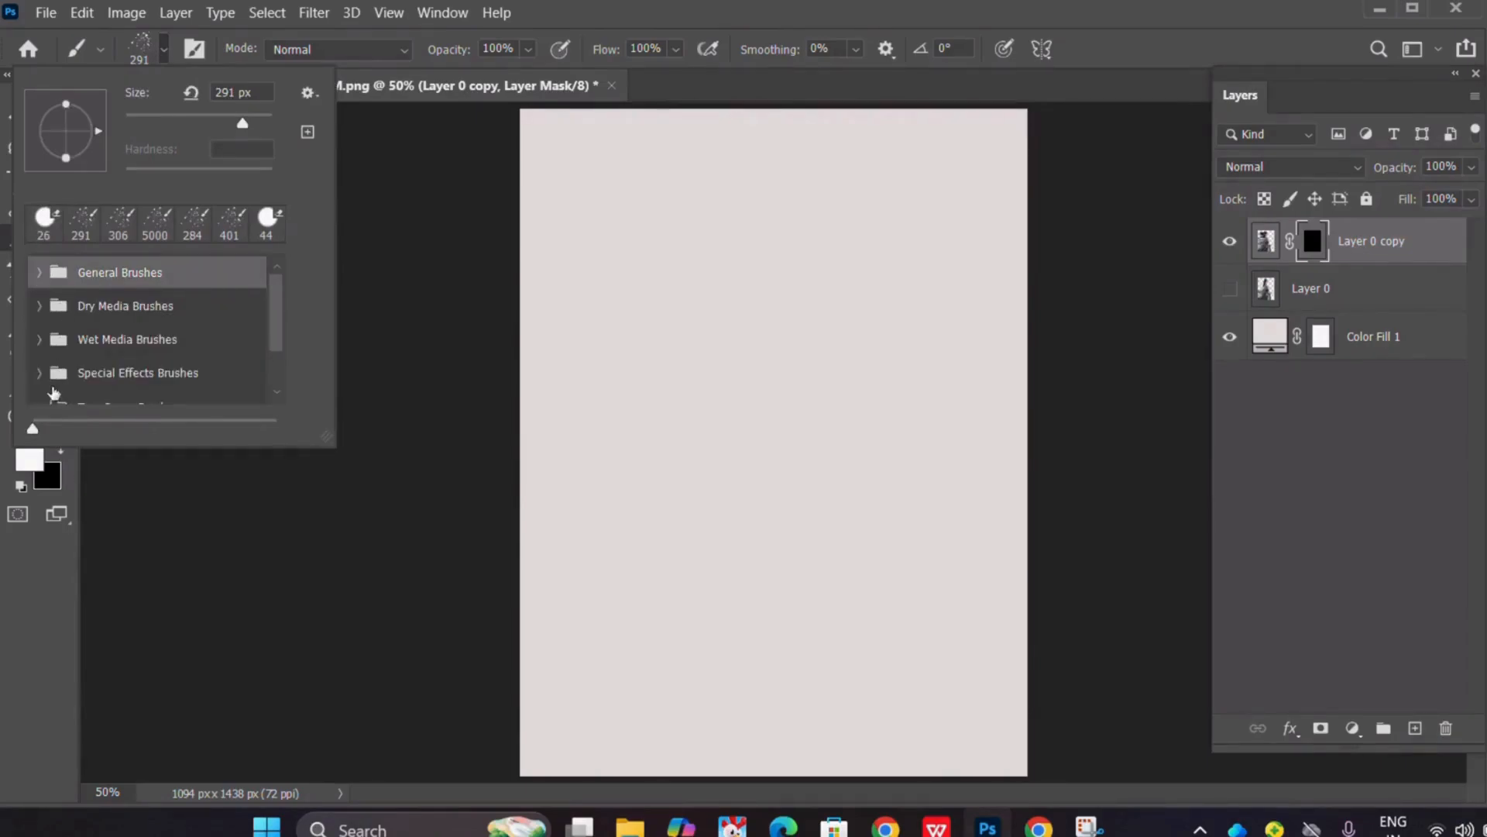
click(38, 373)
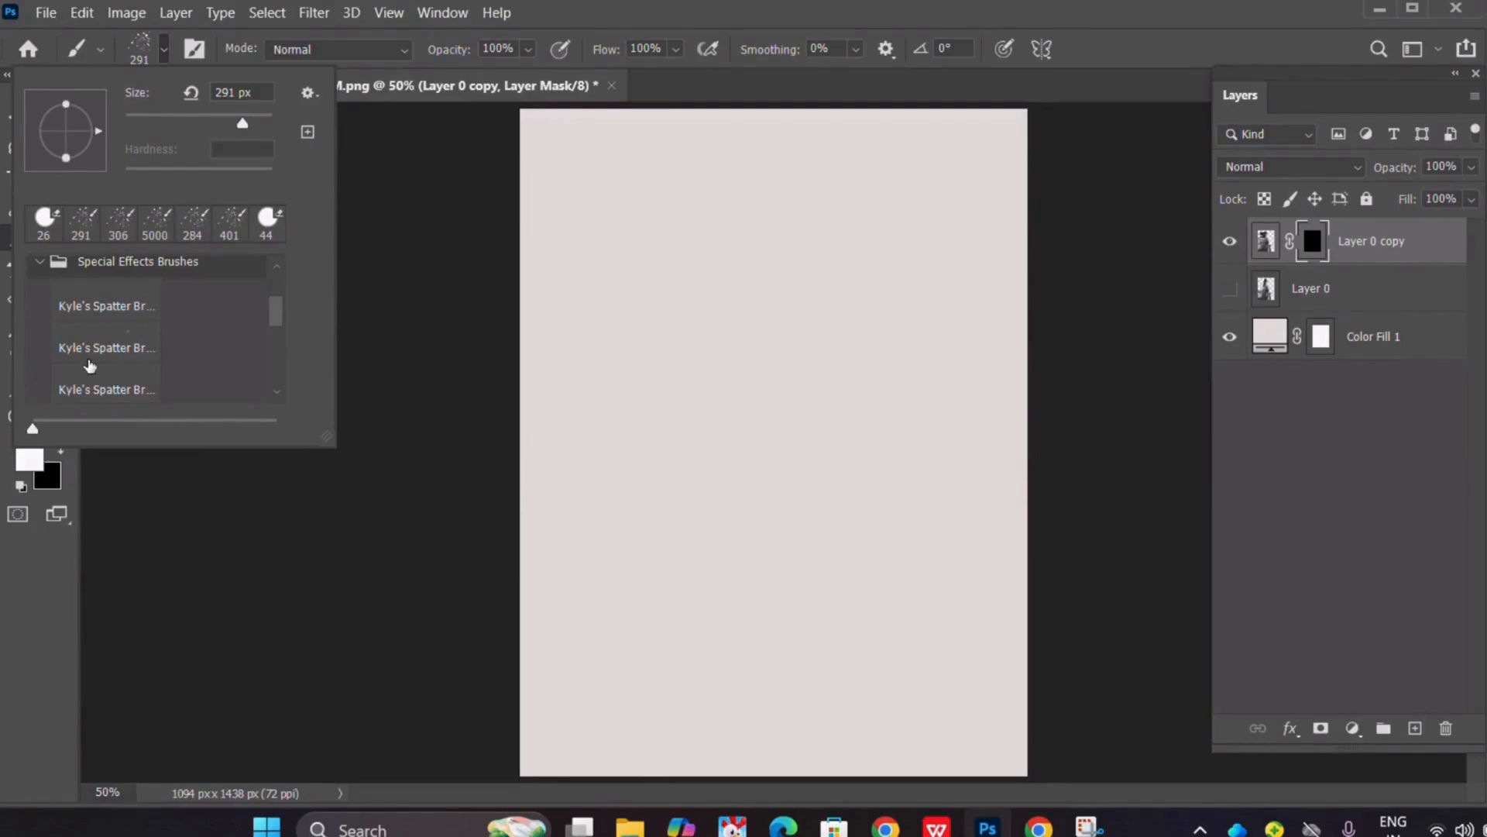
click(103, 307)
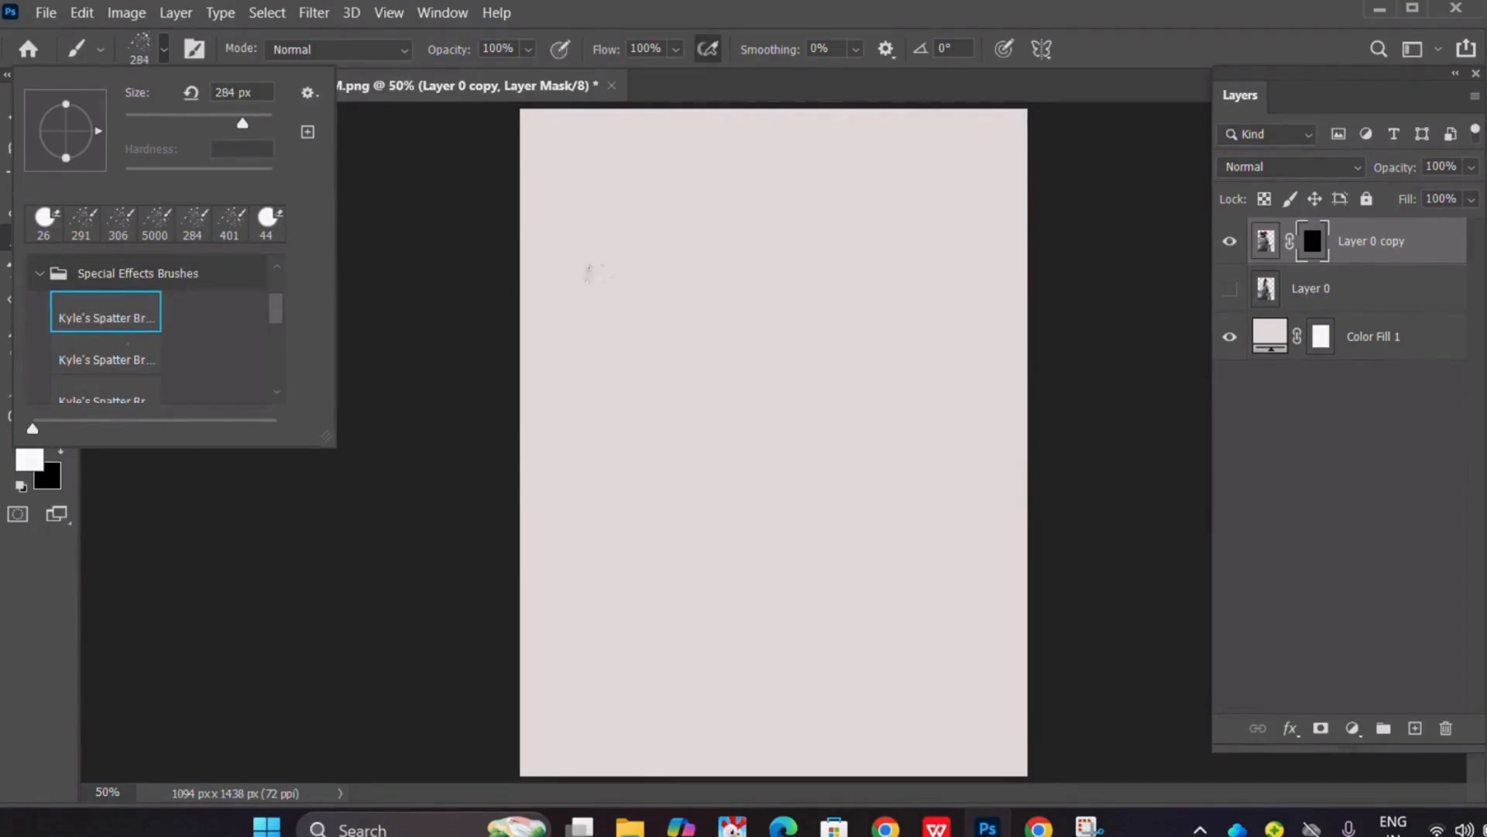
click(729, 286)
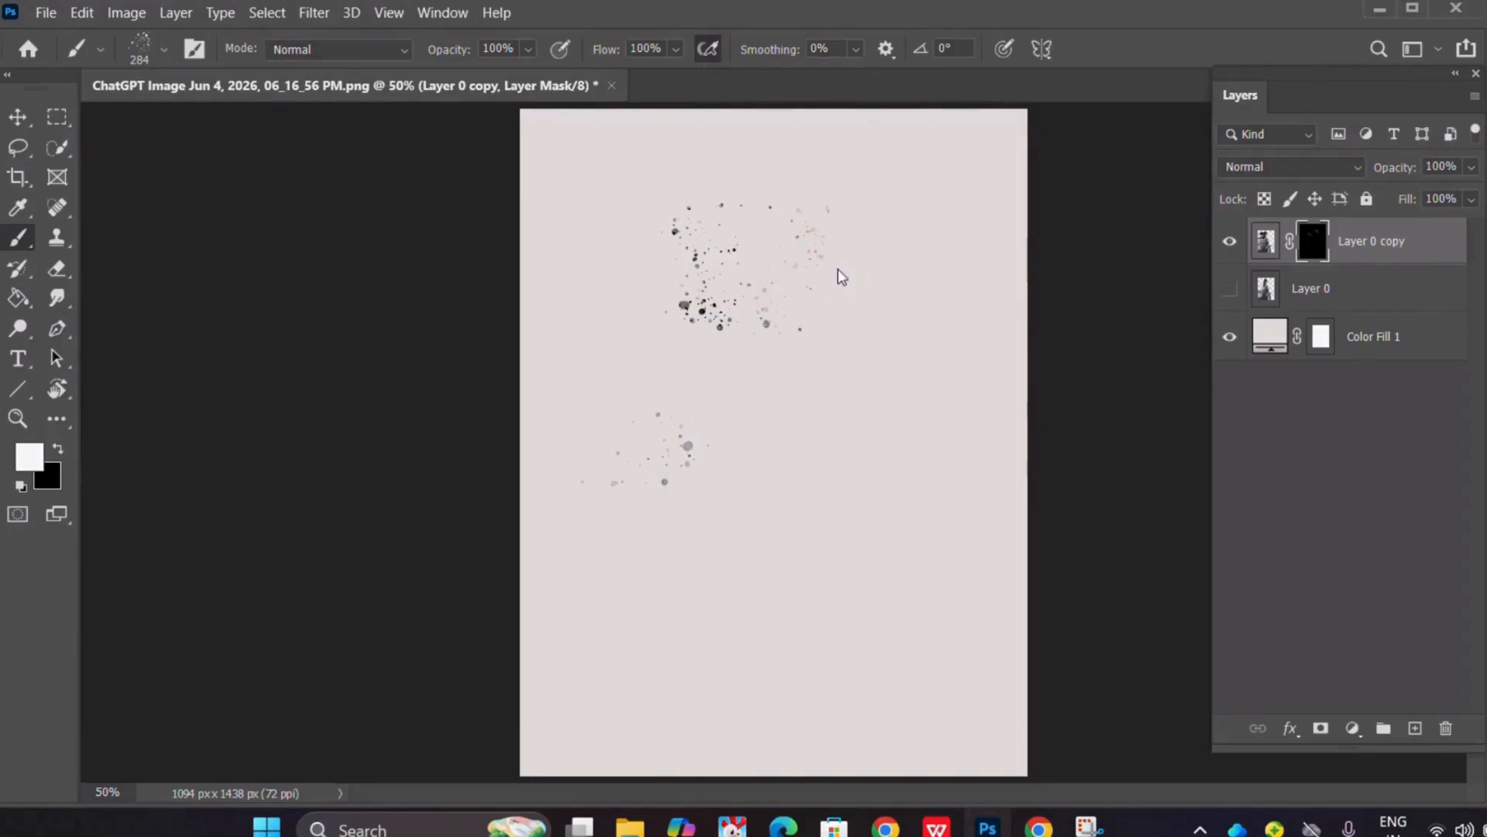
click(736, 513)
click(744, 426)
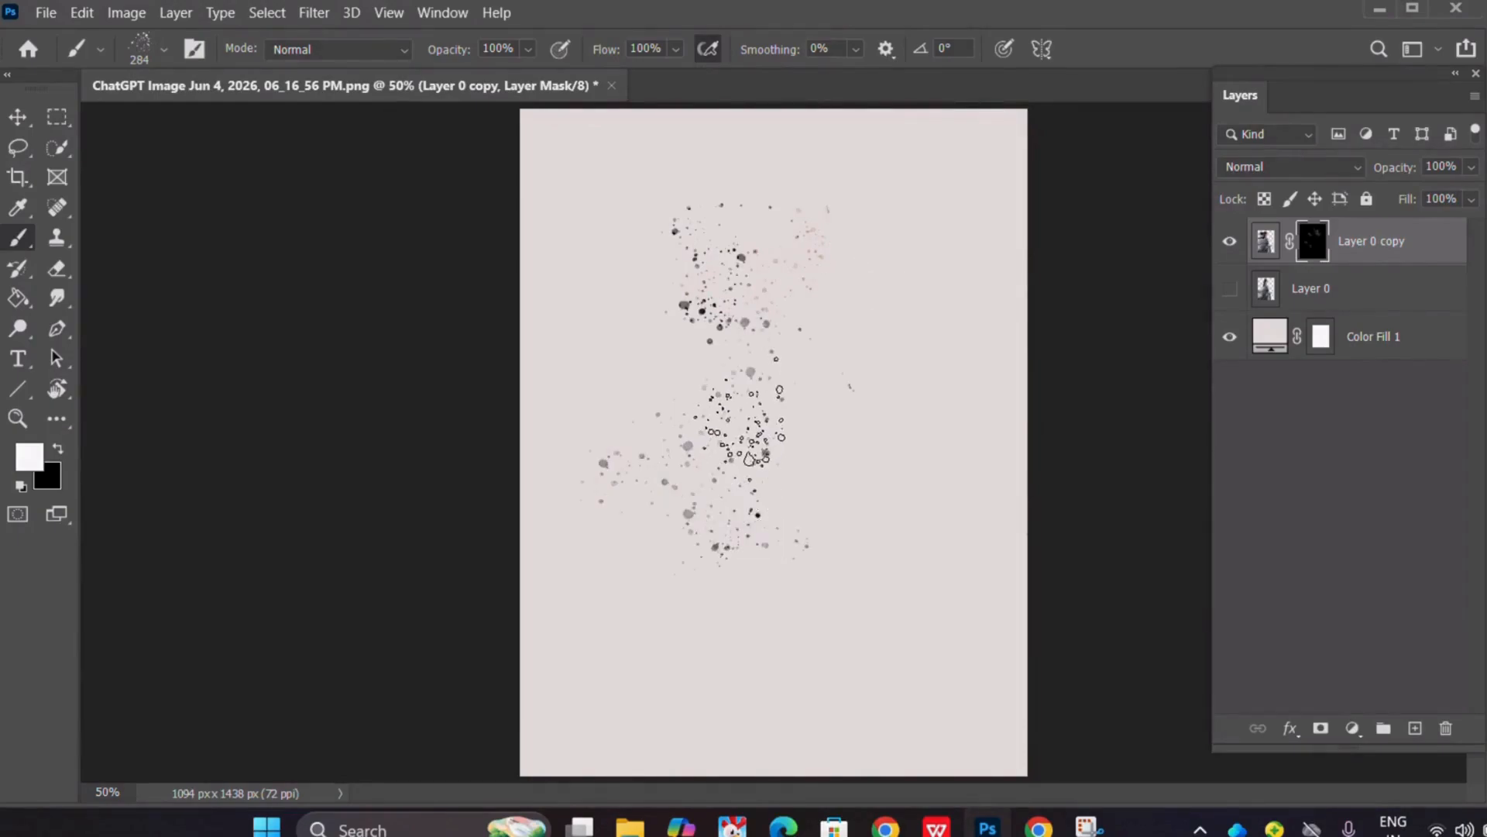
- Enlarge the spatter brush to 385 px and paint the mask to reveal the figure from head to hem with scattered fragments behind
click(160, 44)
drag(245, 124, 251, 123)
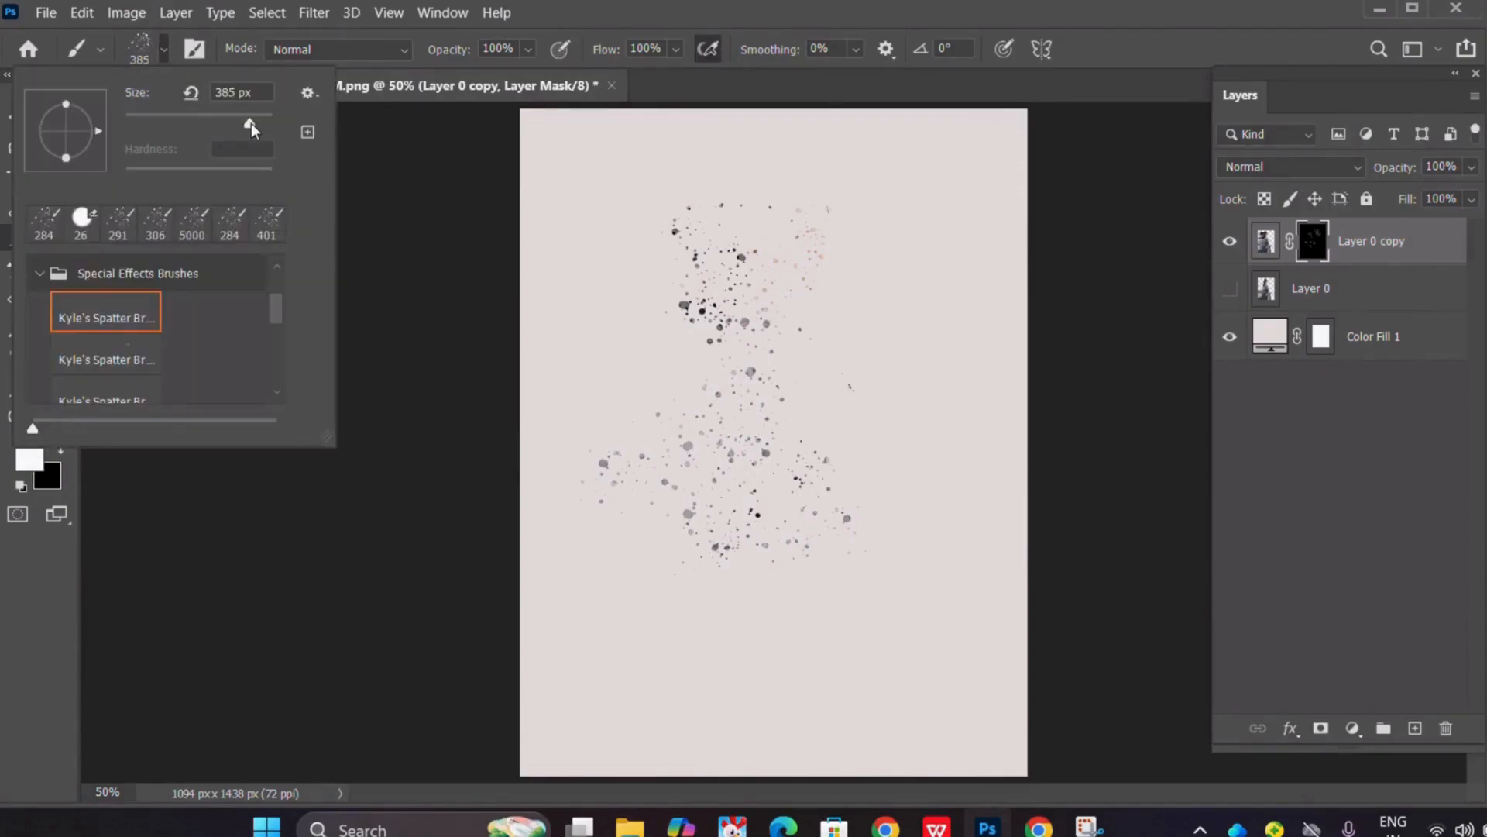
click(809, 237)
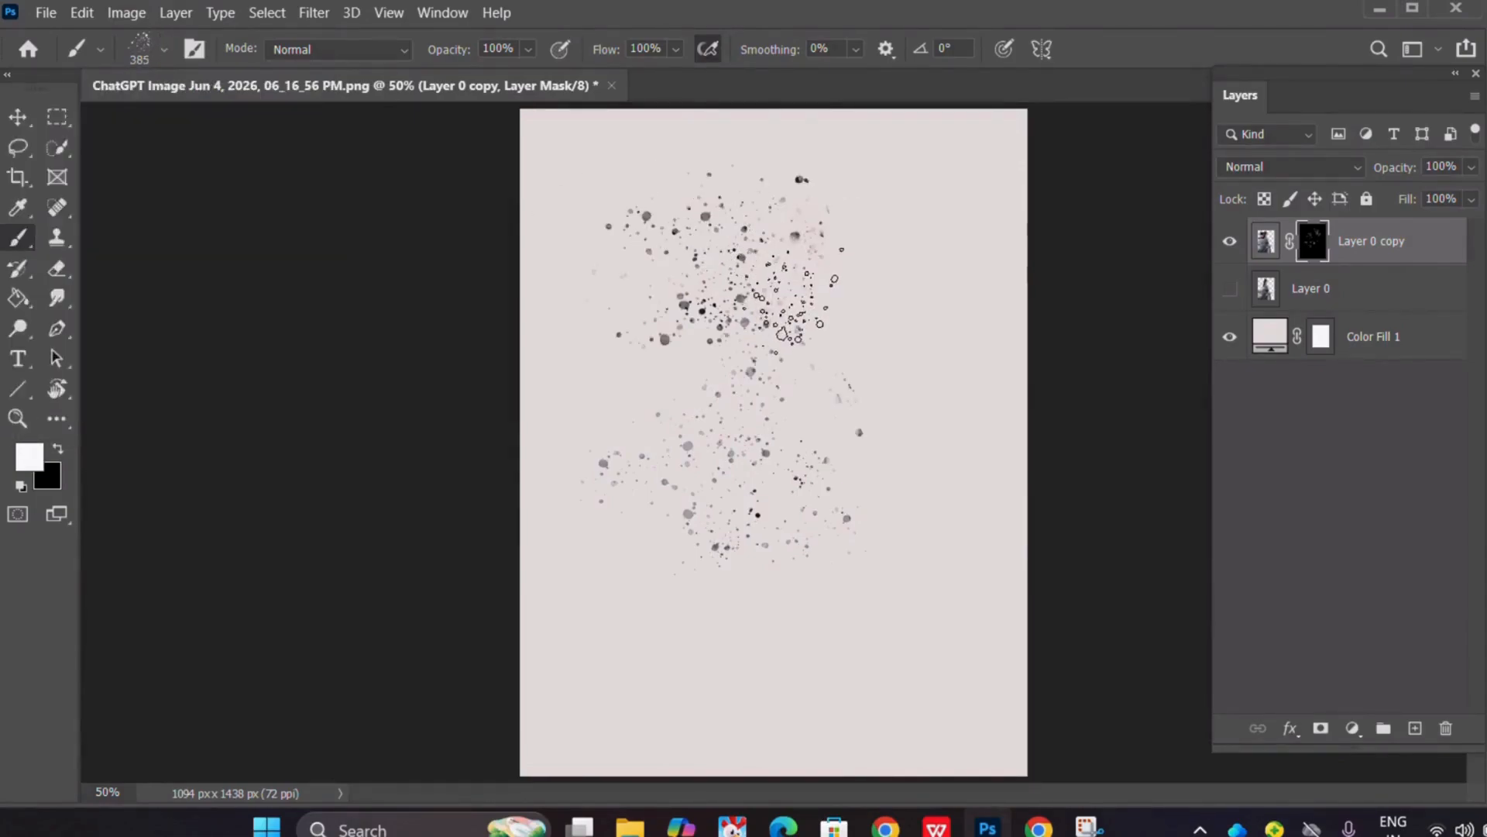
click(805, 228)
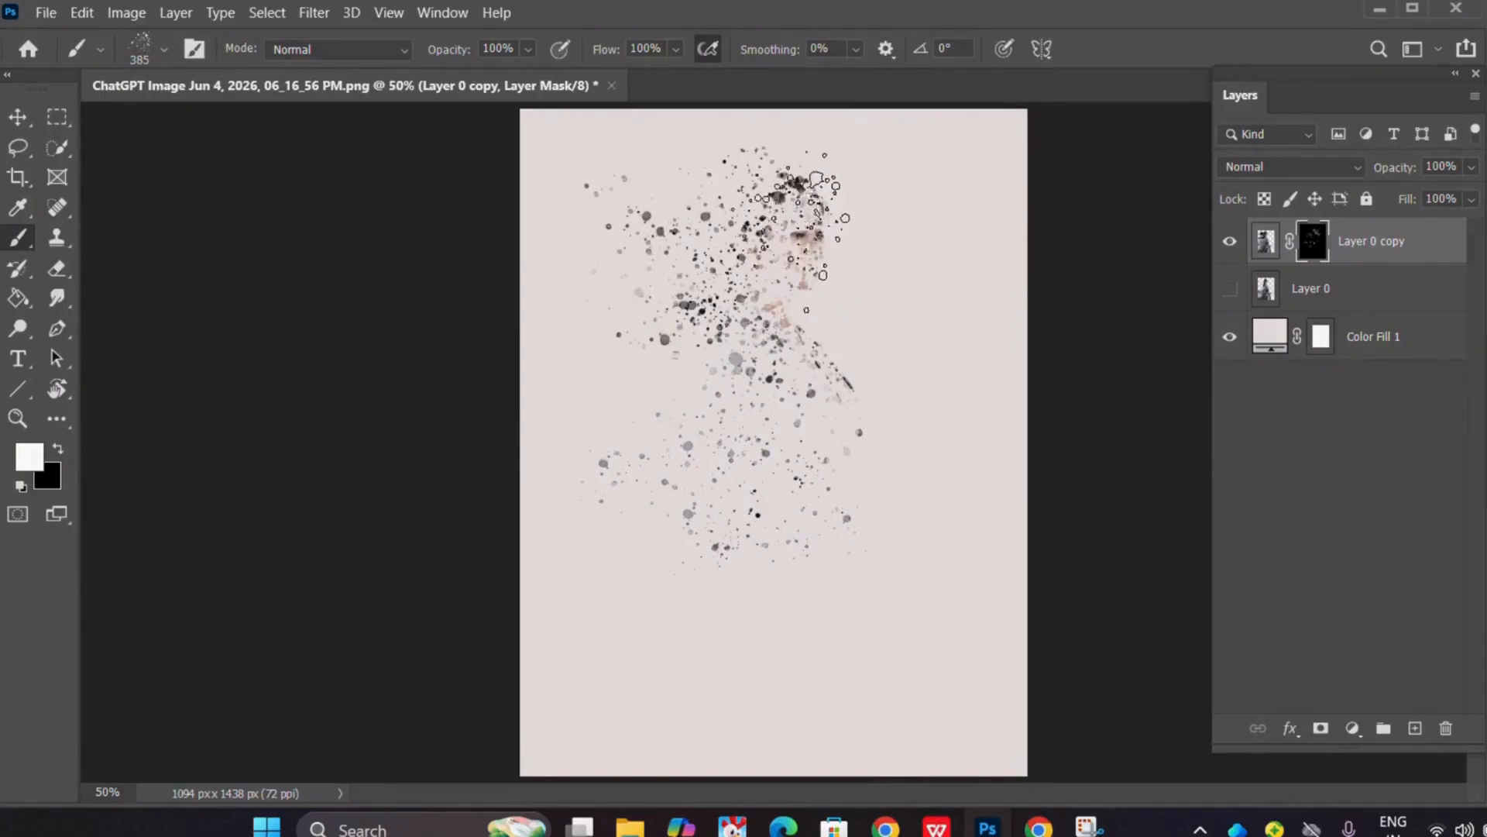
mouse_move(816, 180)
mouse_down()
mouse_move(820, 282)
mouse_move(811, 244)
mouse_move(787, 385)
mouse_move(836, 604)
mouse_move(829, 688)
mouse_up()
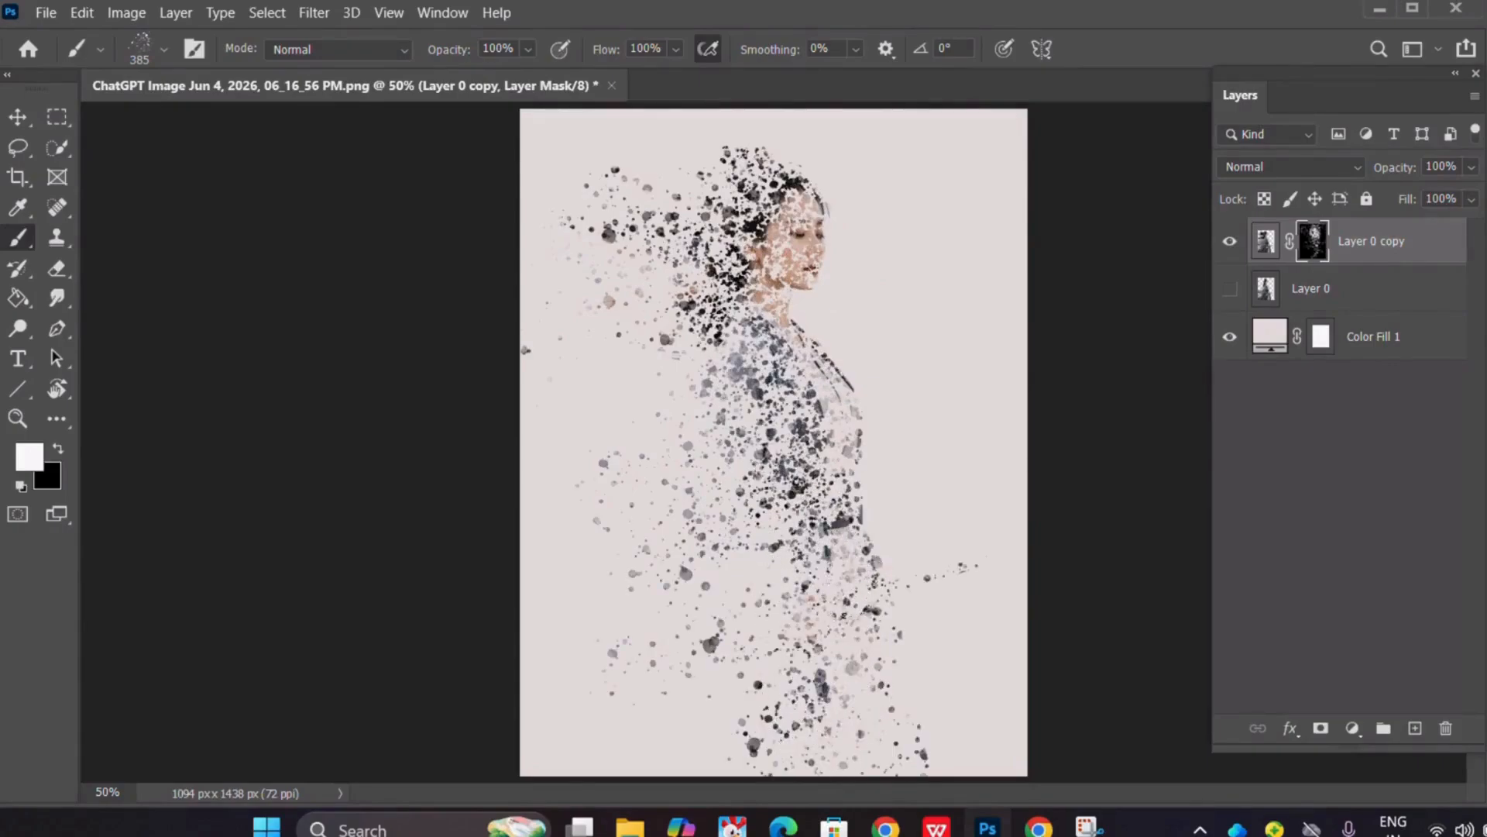
mouse_move(775, 484)
mouse_down()
mouse_move(984, 581)
mouse_move(914, 635)
mouse_move(836, 581)
mouse_move(883, 674)
mouse_move(821, 650)
mouse_move(891, 693)
mouse_move(945, 674)
mouse_move(879, 778)
mouse_up()
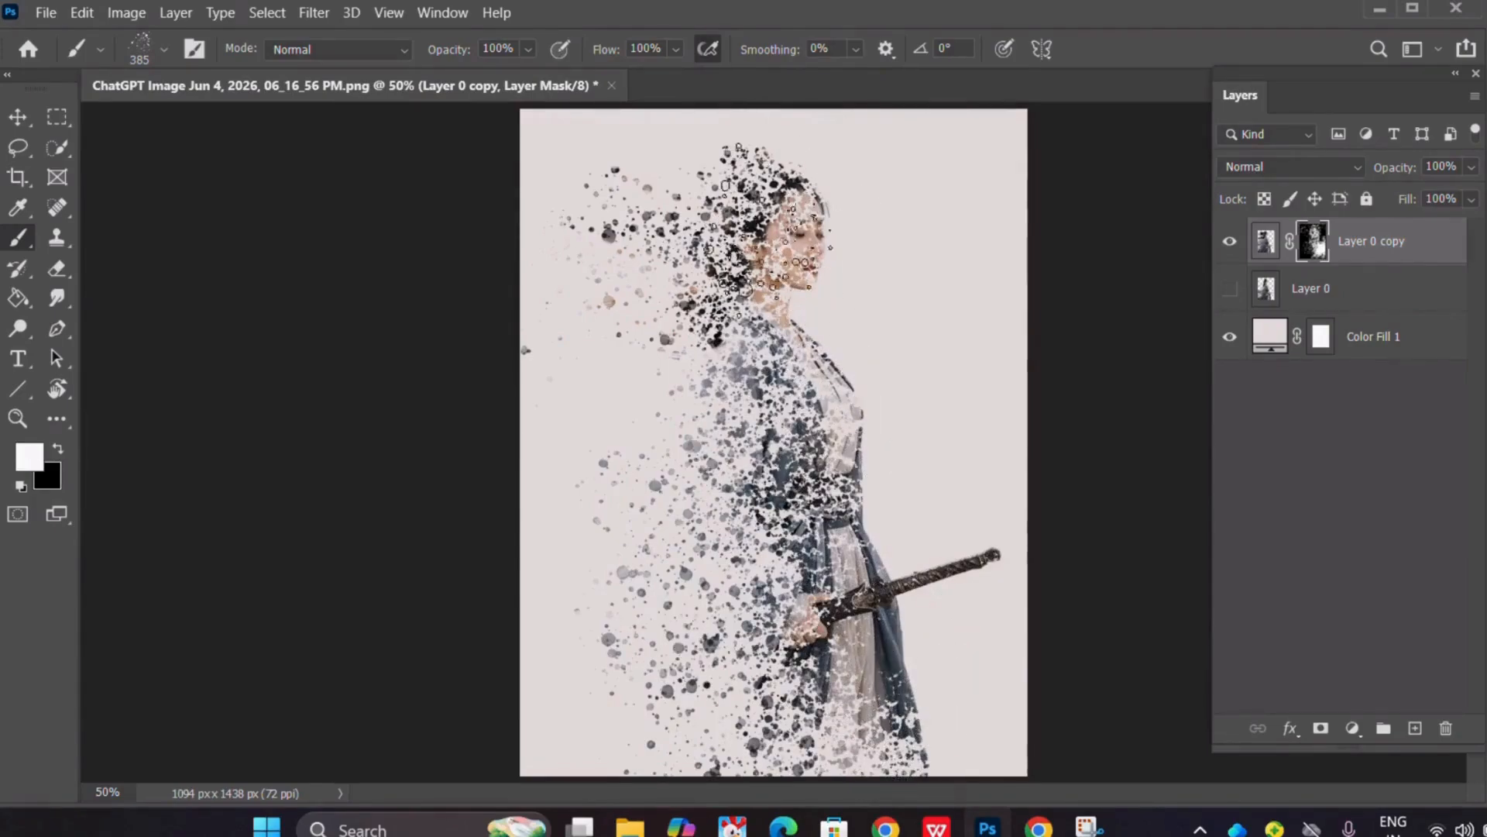
- Build up the spatter on the mask over the hair, face and robe, thickening the fragments trailing behind the body
mouse_move(769, 231)
mouse_down()
mouse_move(748, 310)
mouse_move(767, 279)
mouse_move(666, 251)
mouse_up()
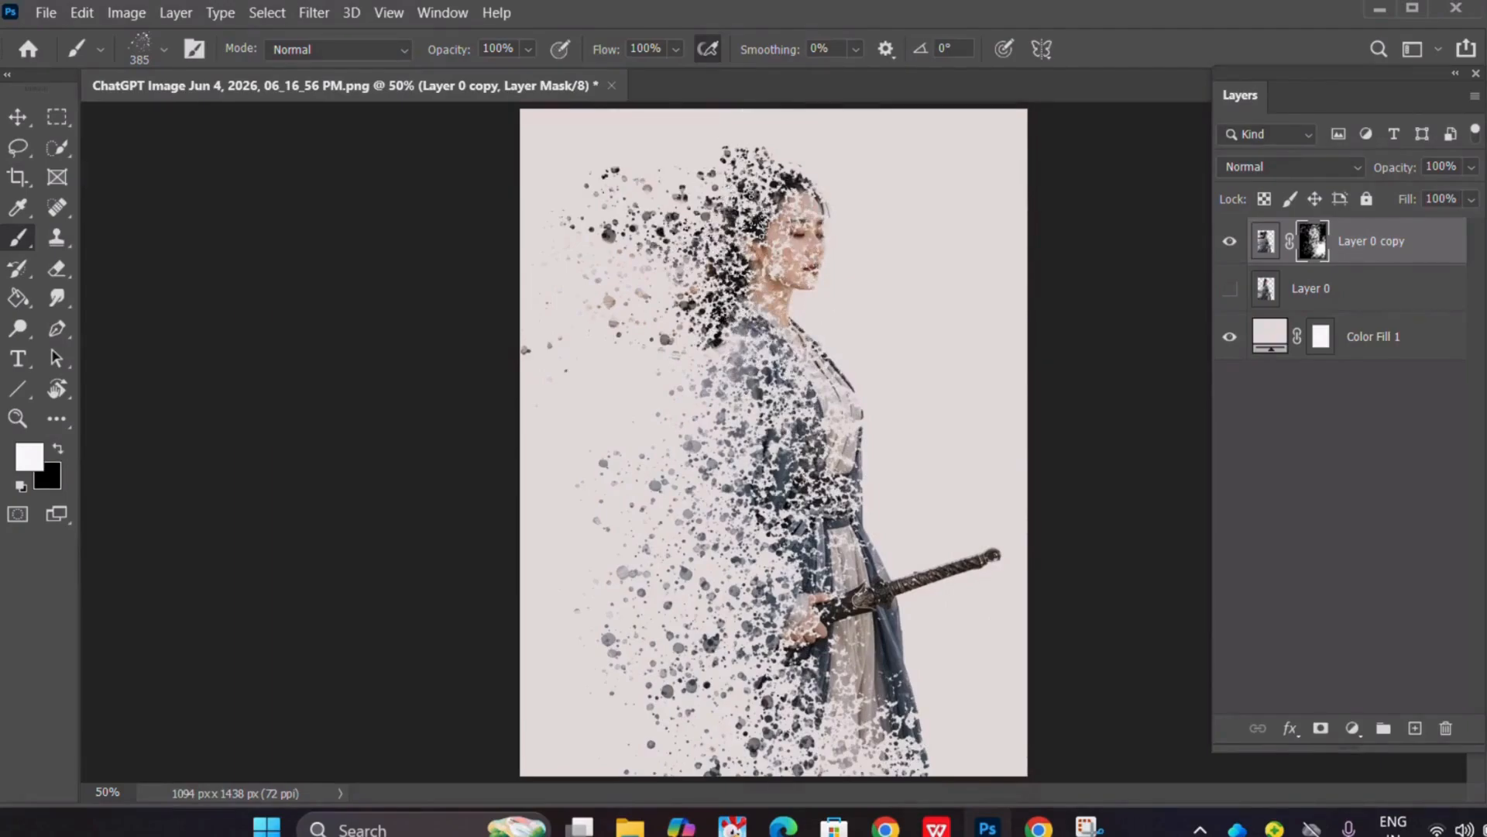
mouse_move(775, 213)
mouse_down()
mouse_move(763, 333)
mouse_move(848, 611)
mouse_move(814, 705)
mouse_up()
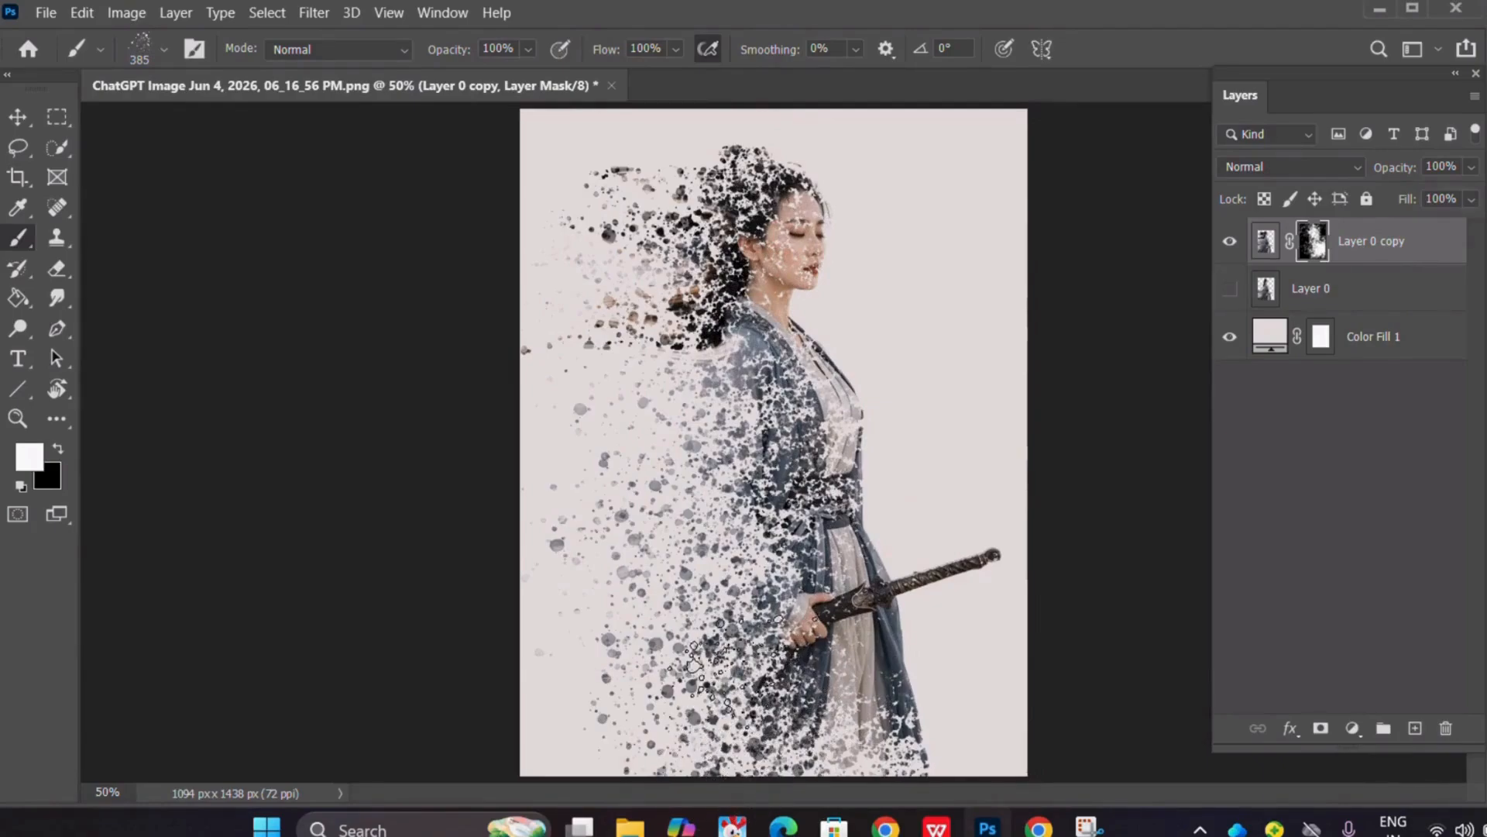
mouse_move(812, 698)
mouse_down()
mouse_move(875, 712)
mouse_move(844, 736)
mouse_move(883, 740)
mouse_move(865, 717)
mouse_up()
- Reduce the spatter brush to 243 px and fill the remaining mask gaps on the robe's front, hem, sash and sleeve
right_click(870, 555)
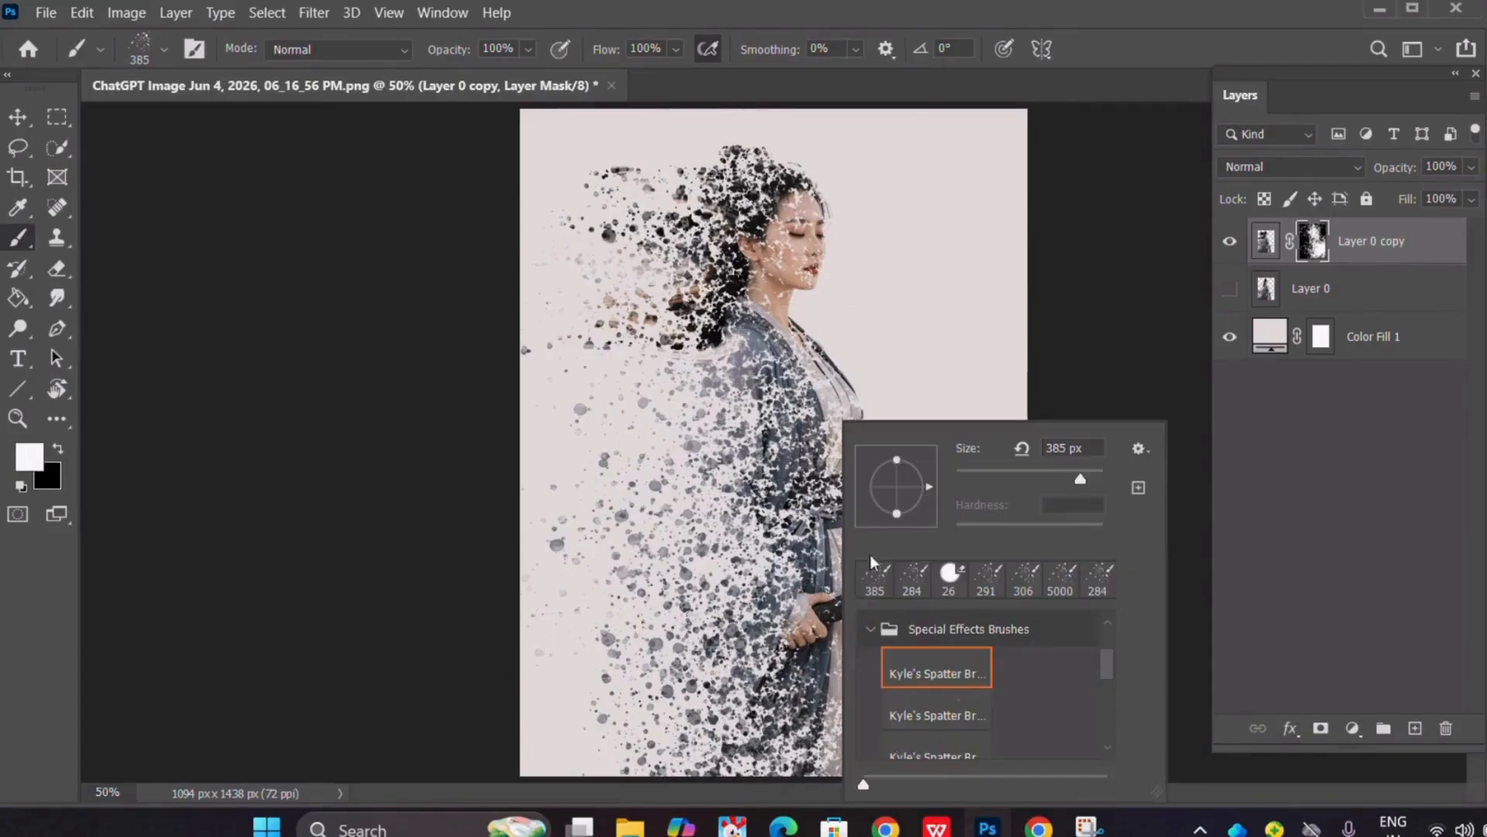
drag(1071, 477, 1071, 476)
mouse_move(763, 364)
mouse_down()
mouse_move(848, 469)
mouse_move(818, 523)
mouse_up()
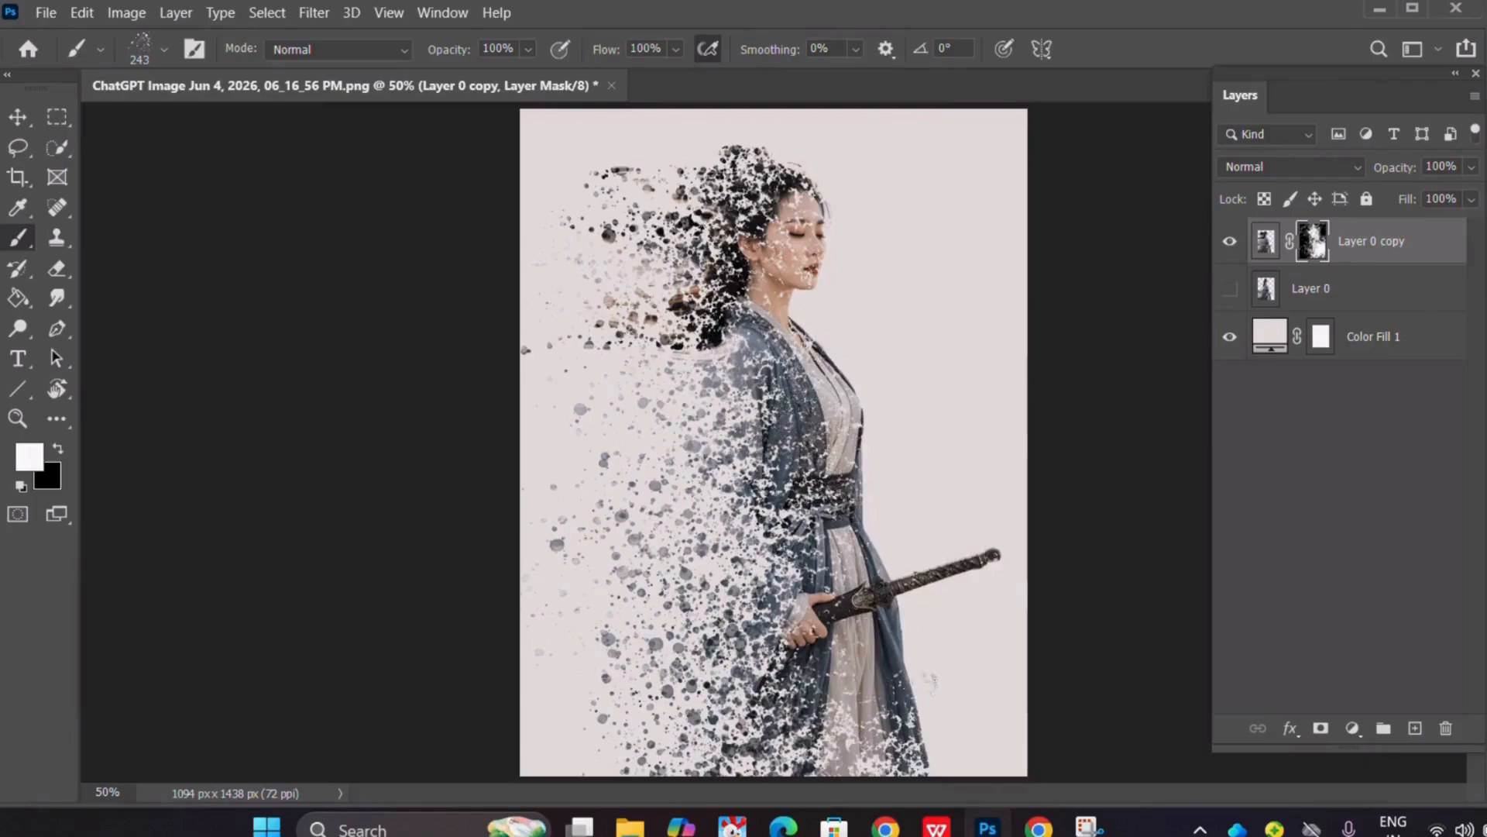
drag(883, 720, 883, 732)
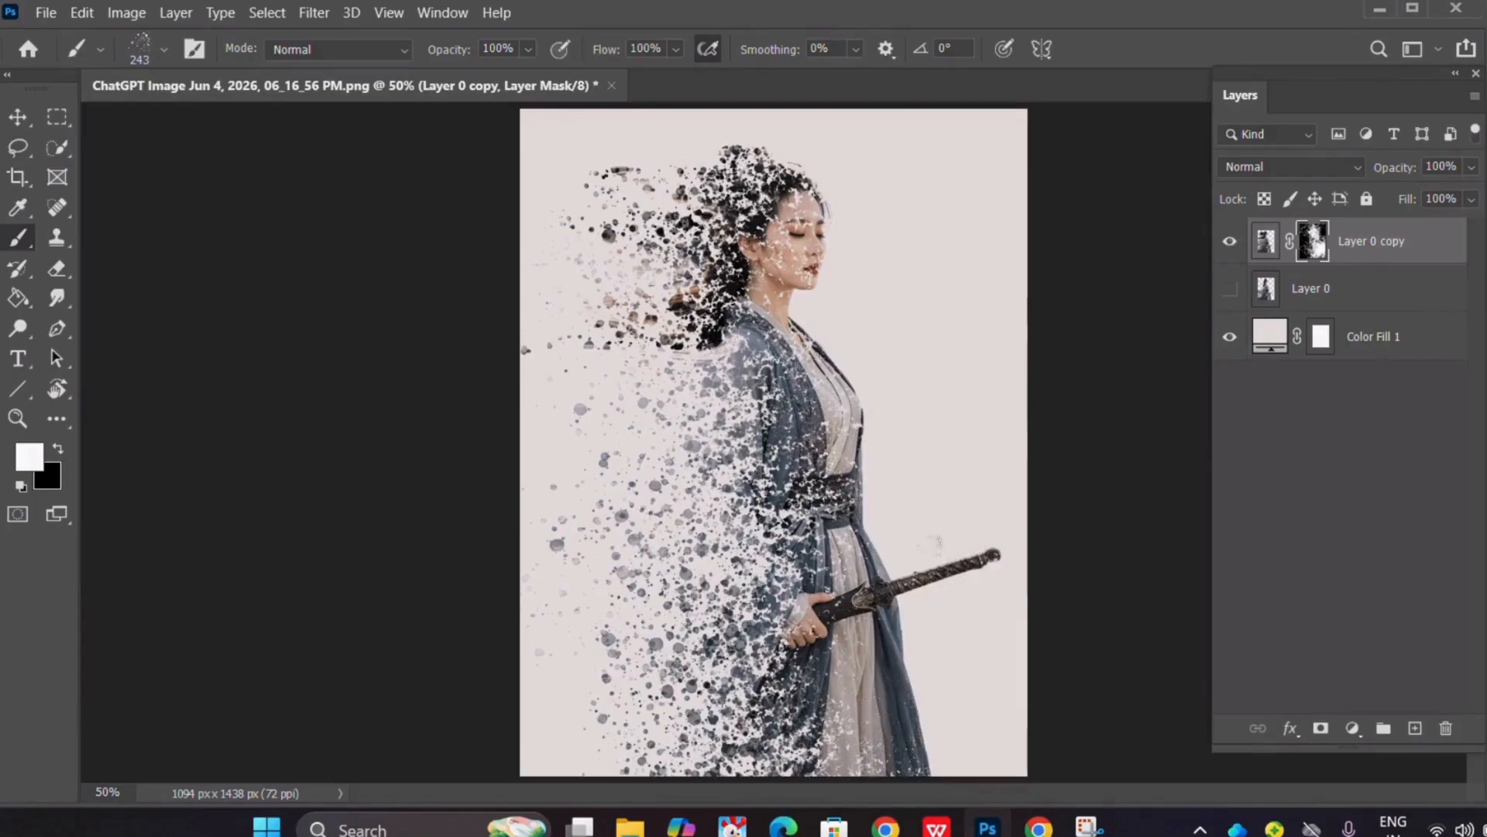
mouse_move(829, 499)
mouse_down()
mouse_move(787, 543)
mouse_move(809, 747)
mouse_move(782, 573)
mouse_up()
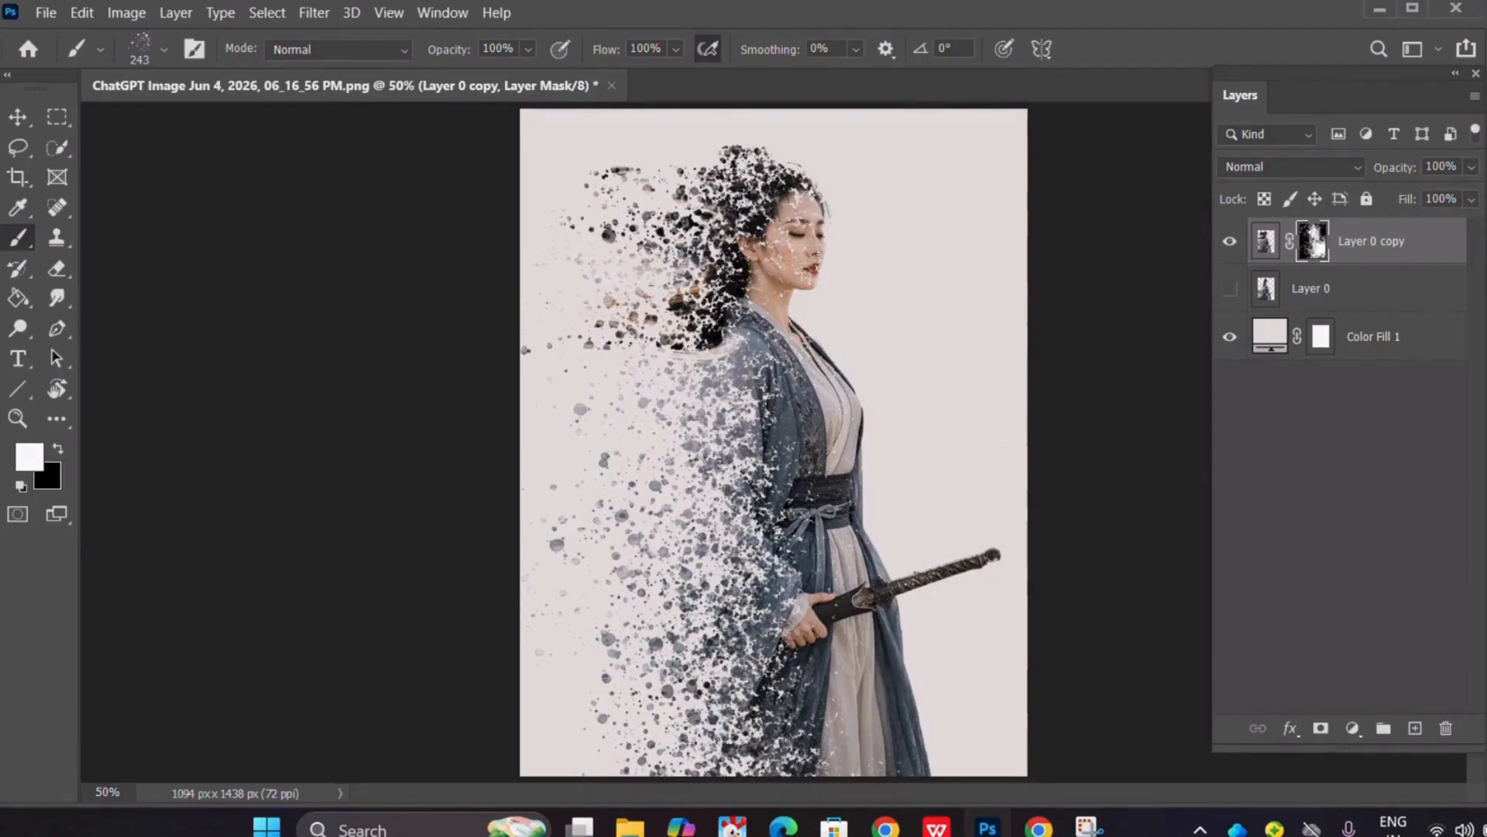
- With the spatter brush at 161 px, reveal the face and back sleeve fully and extend finer fragments to the canvas edge
drag(778, 208, 786, 225)
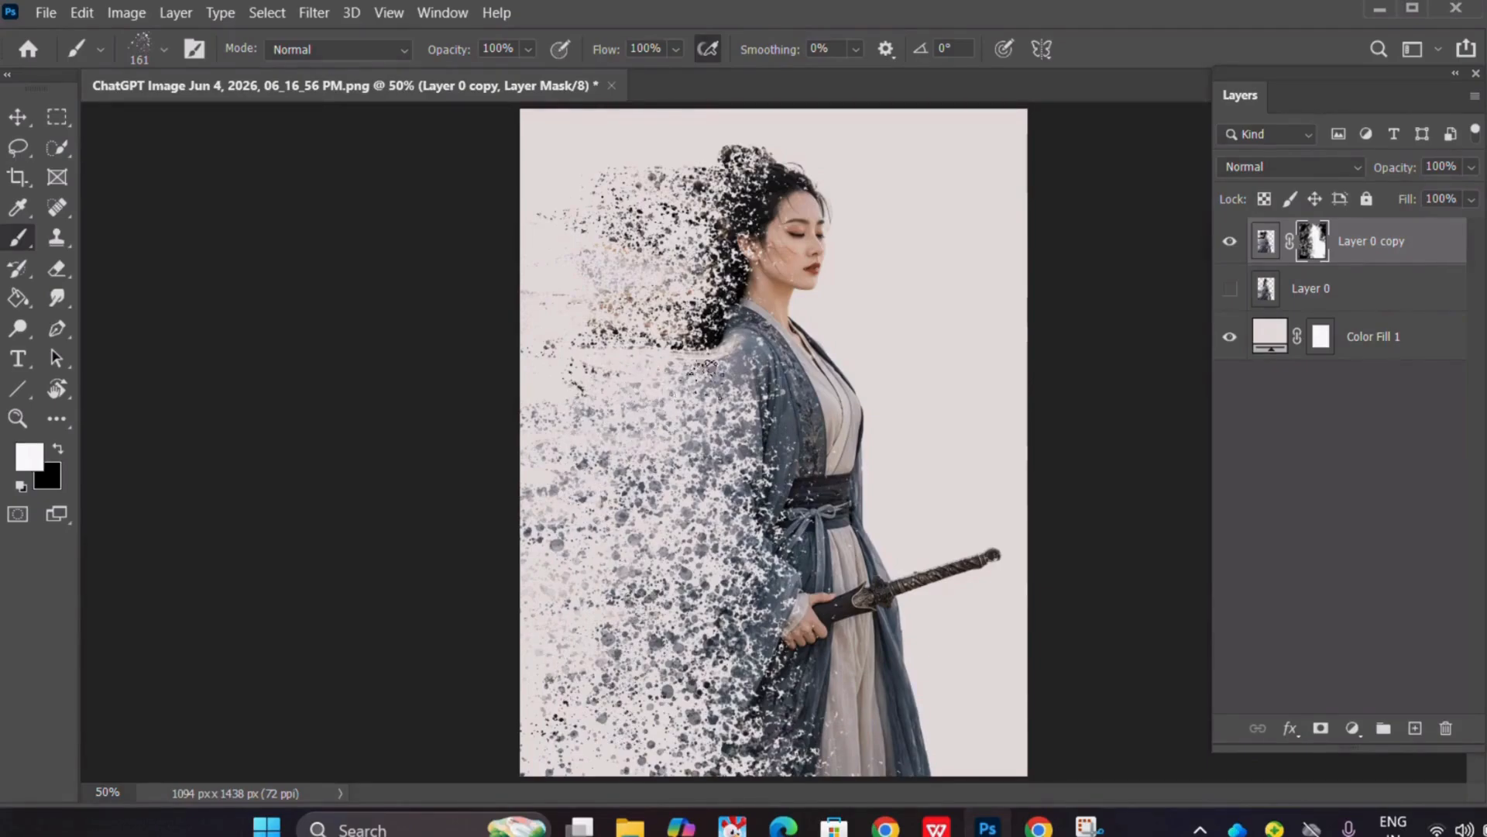
mouse_move(706, 368)
mouse_down()
mouse_move(724, 542)
mouse_move(744, 465)
mouse_move(736, 666)
mouse_up()
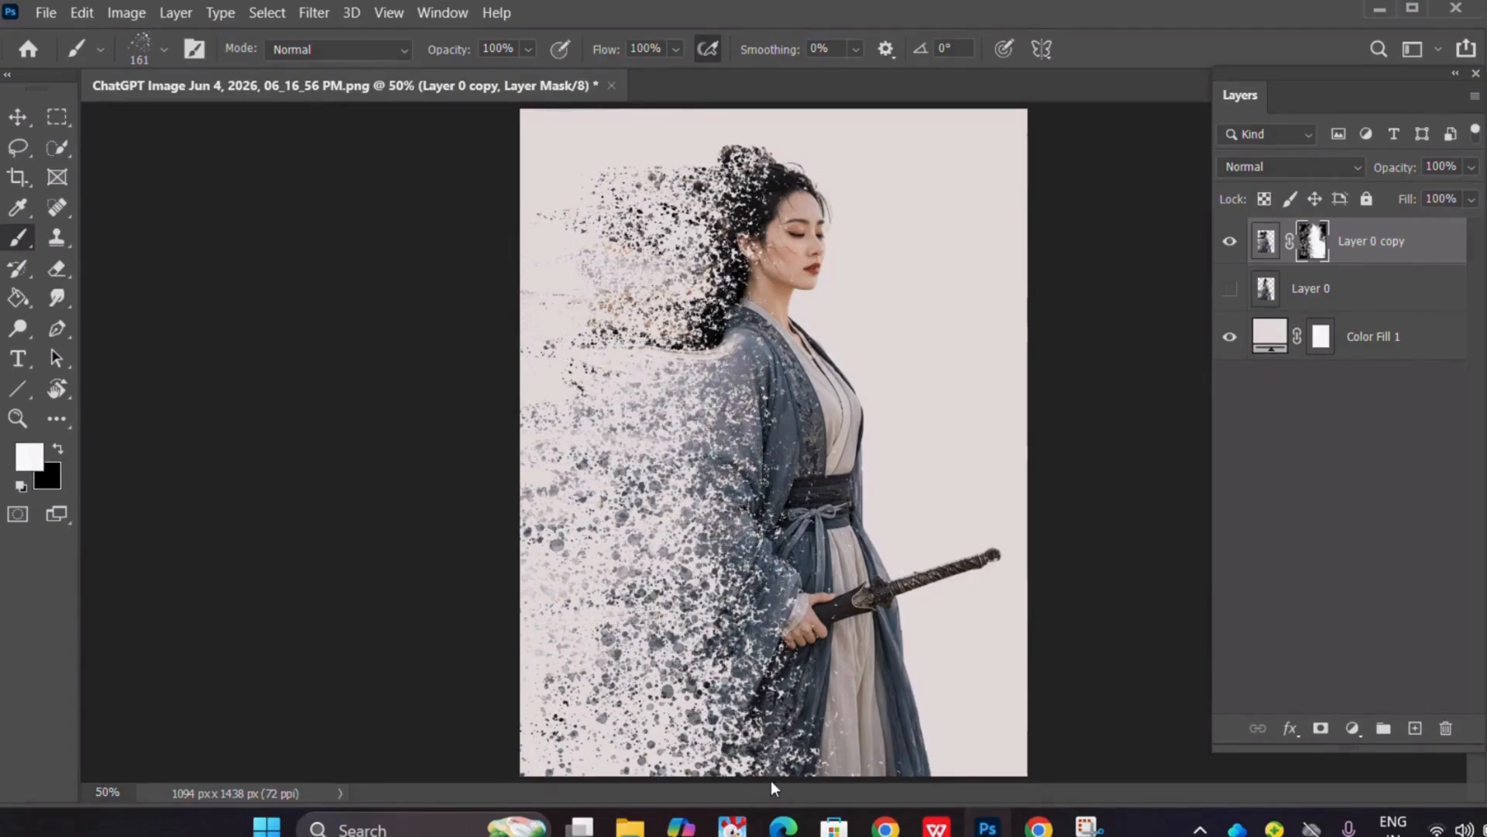